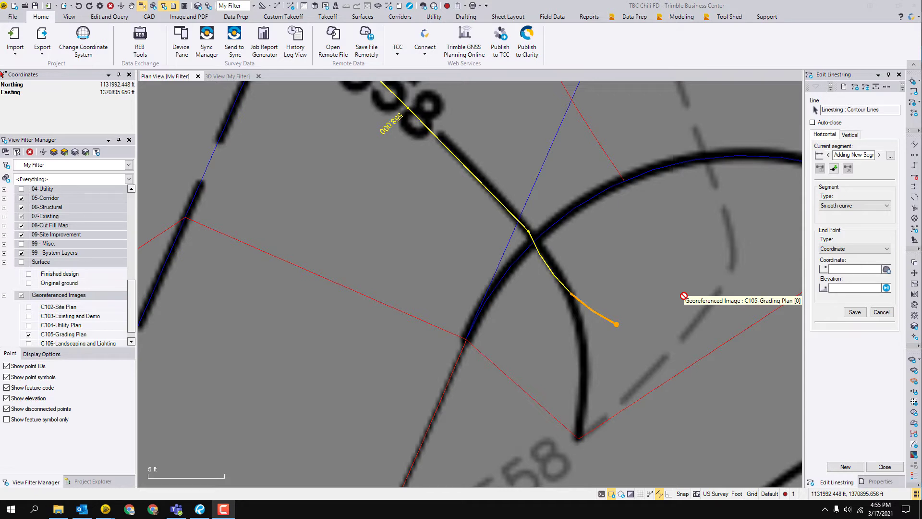
Step: Place the smooth-curve end point just past the black contour on the plan
left_click(855, 269)
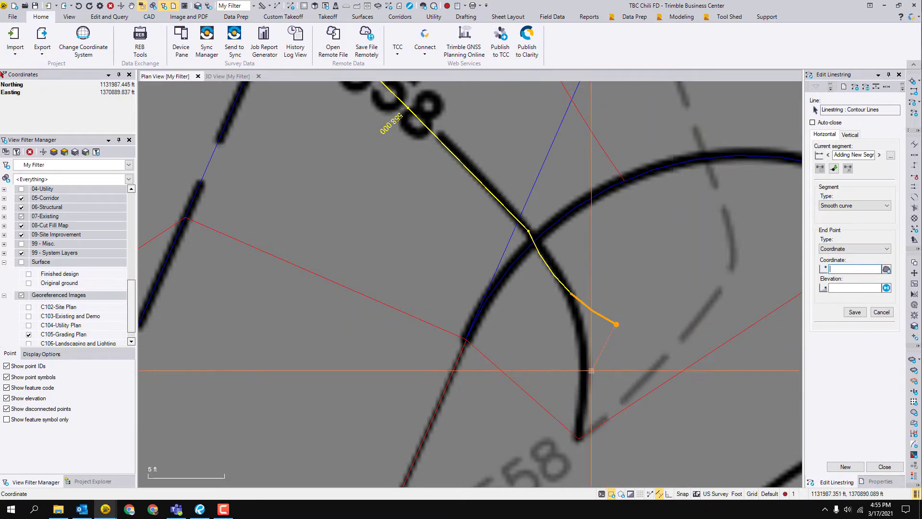
scroll(528, 235, "up", 1)
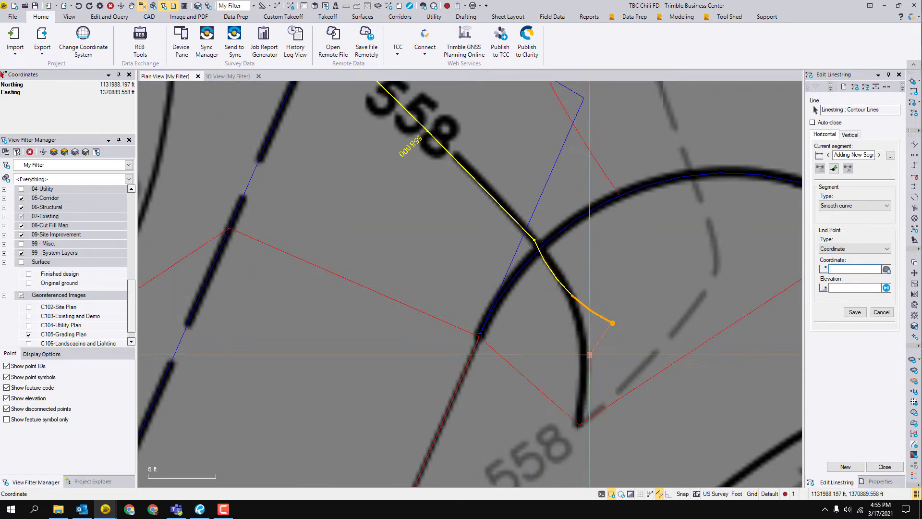
left_click(614, 324)
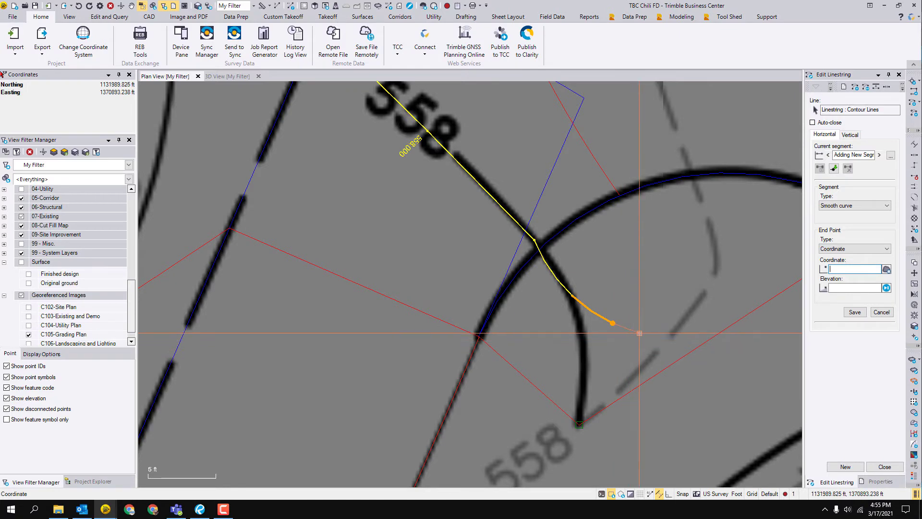
Step: Finish the linestring, decline the save reminder, and clear the selection
key("Escape")
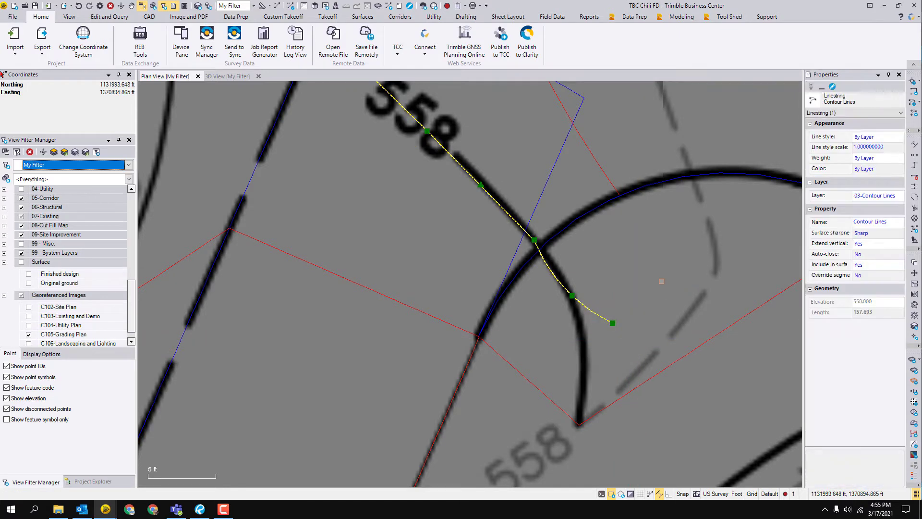
left_click(531, 259)
key("Escape")
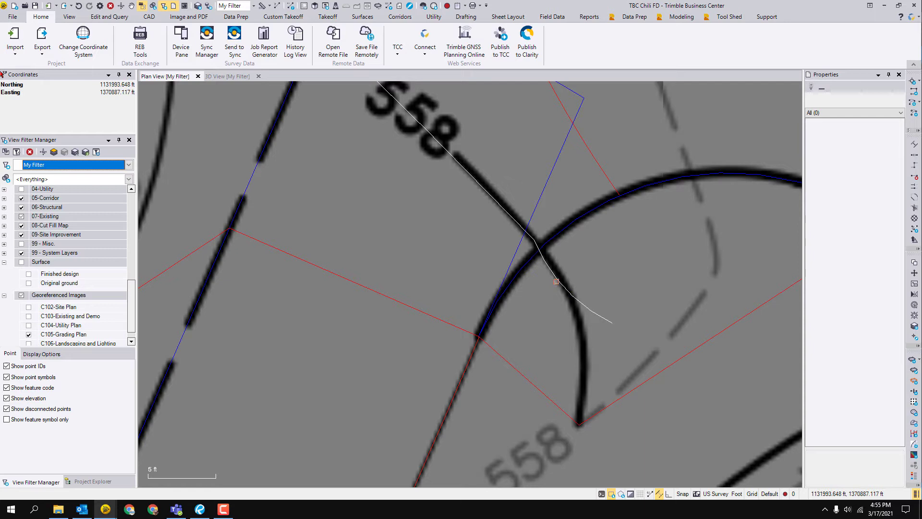
Step: Select the Contour Lines linestring and choose Edit from its context menu
left_click(563, 285)
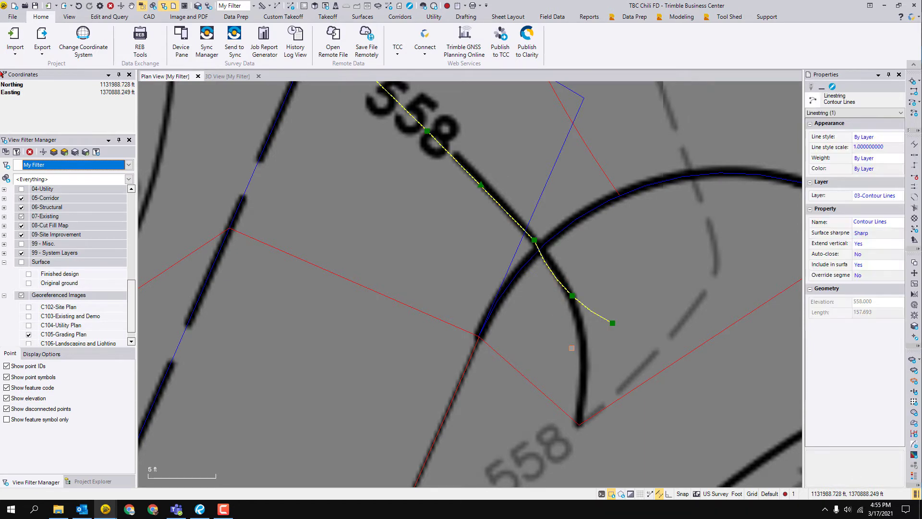
right_click(590, 273)
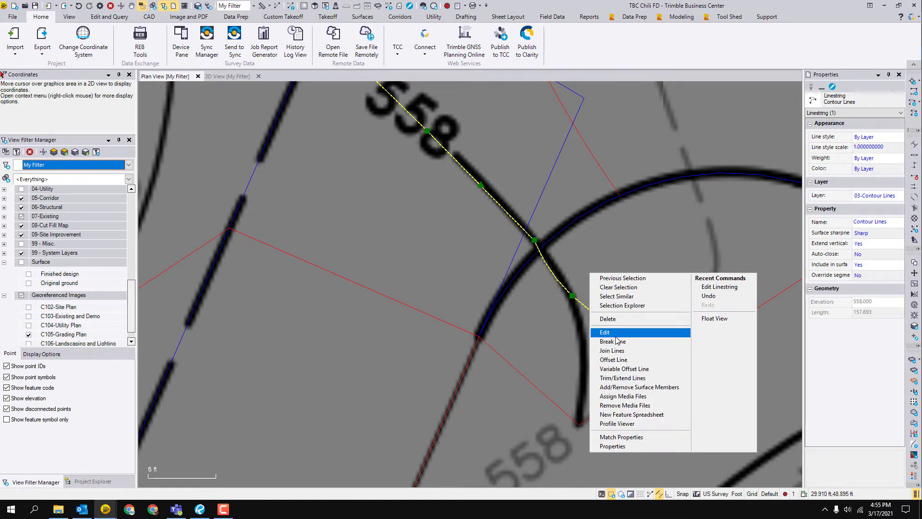
left_click(605, 332)
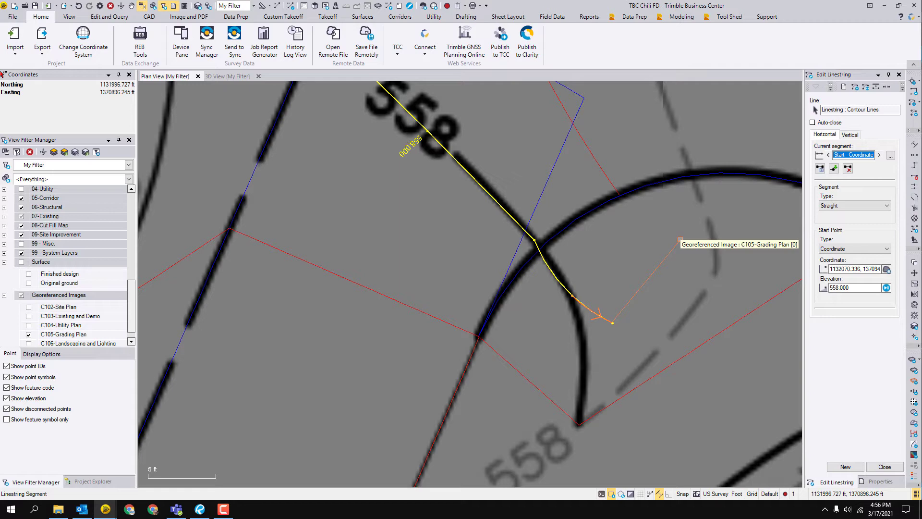
scroll(680, 238, "down", 3)
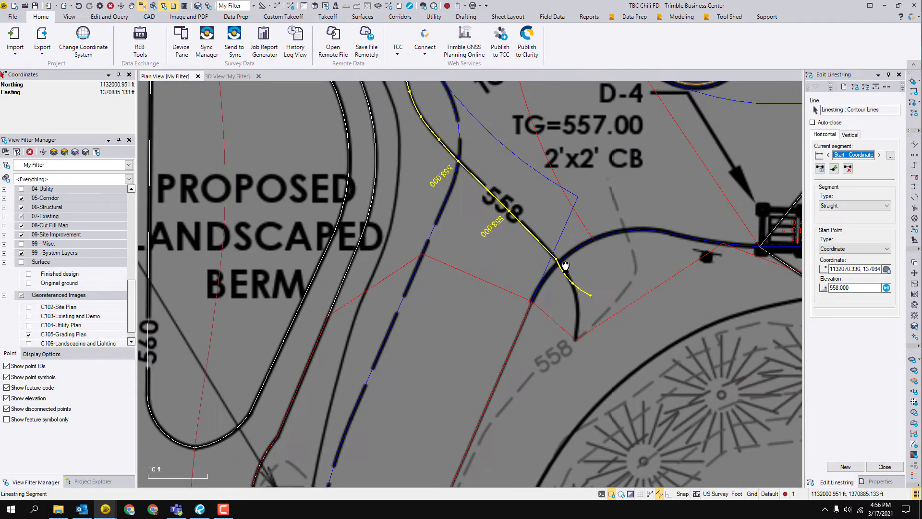
middle_click_drag(487, 199, 473, 293)
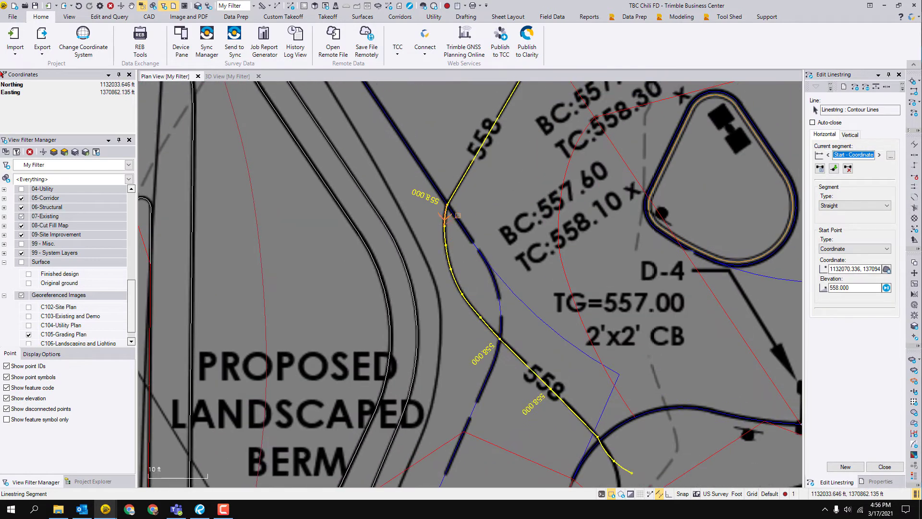
middle_click_drag(465, 202, 465, 302)
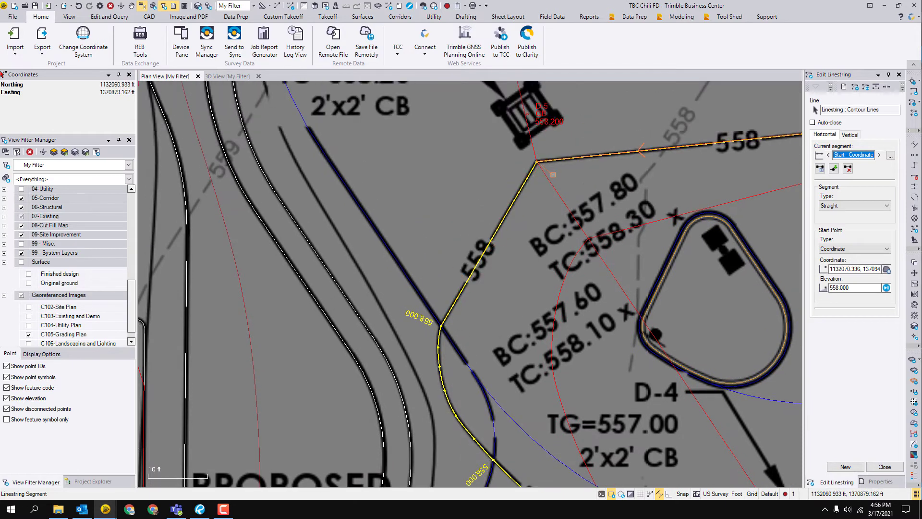
middle_click_drag(611, 175, 395, 239)
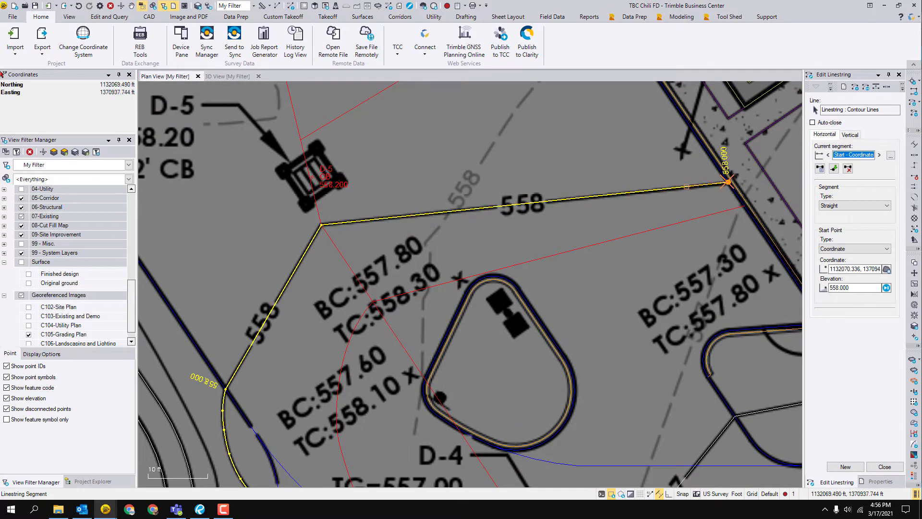
scroll(745, 187, "up", 2)
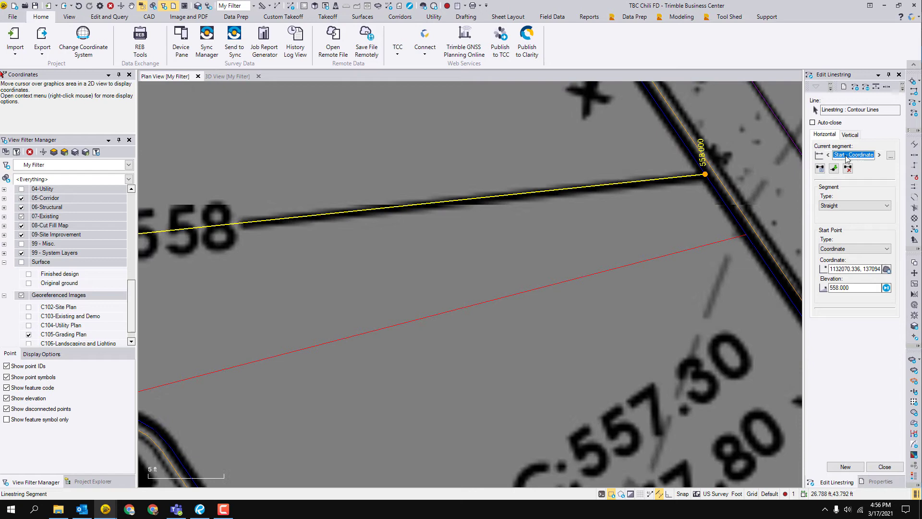
scroll(704, 174, "down", 4)
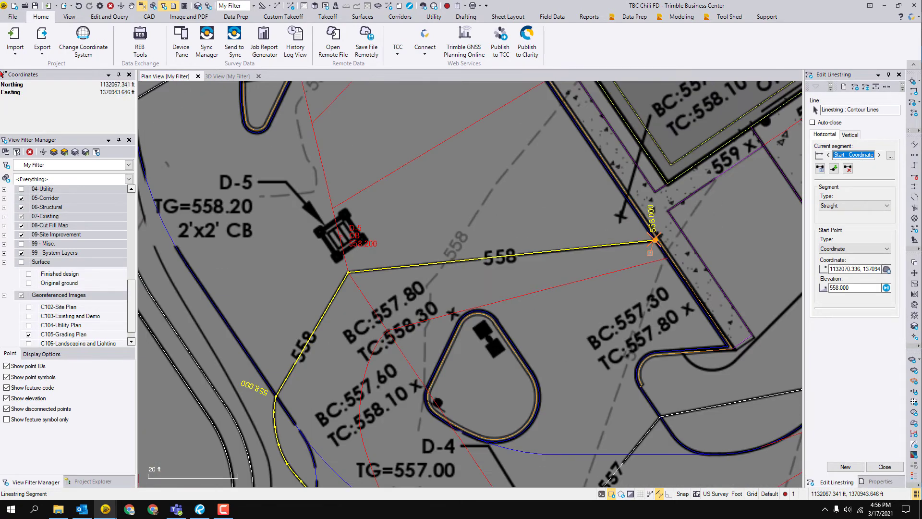
middle_click_drag(650, 252, 698, 117)
middle_click_drag(407, 475, 457, 342)
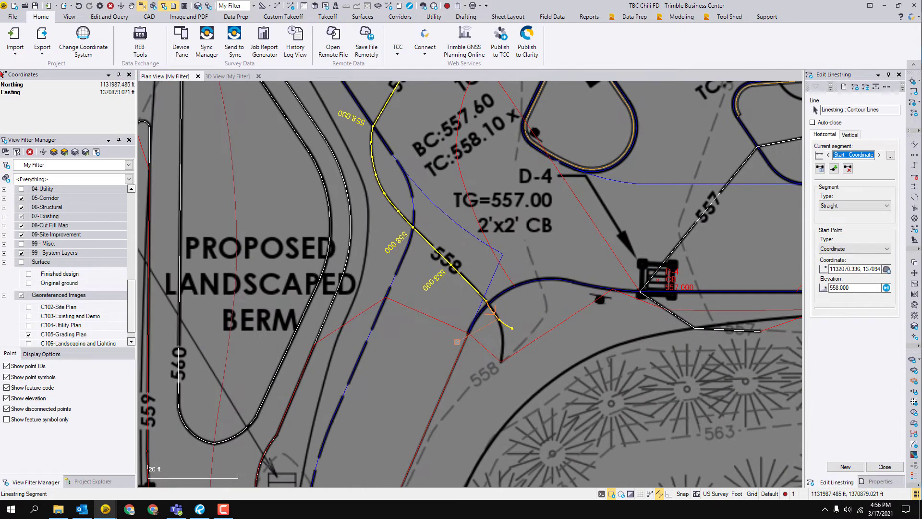
scroll(492, 314, "up", 3)
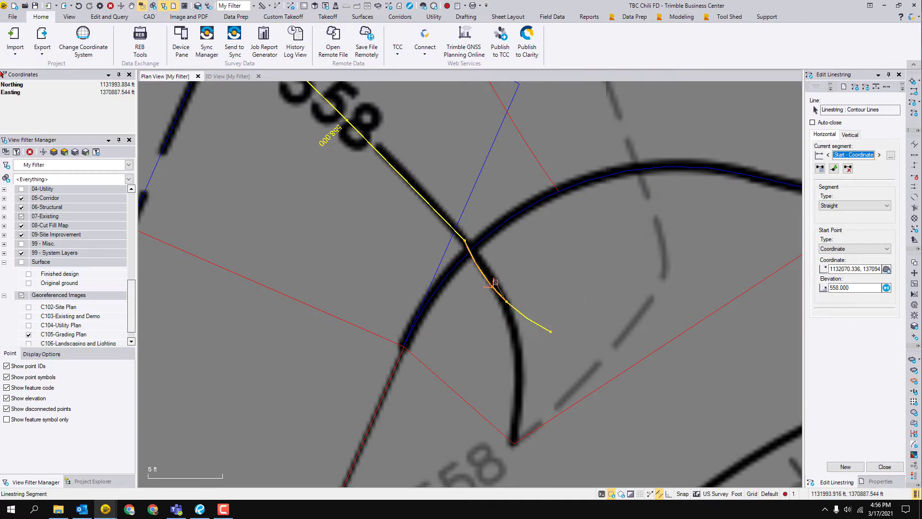
scroll(570, 286, "up", 1)
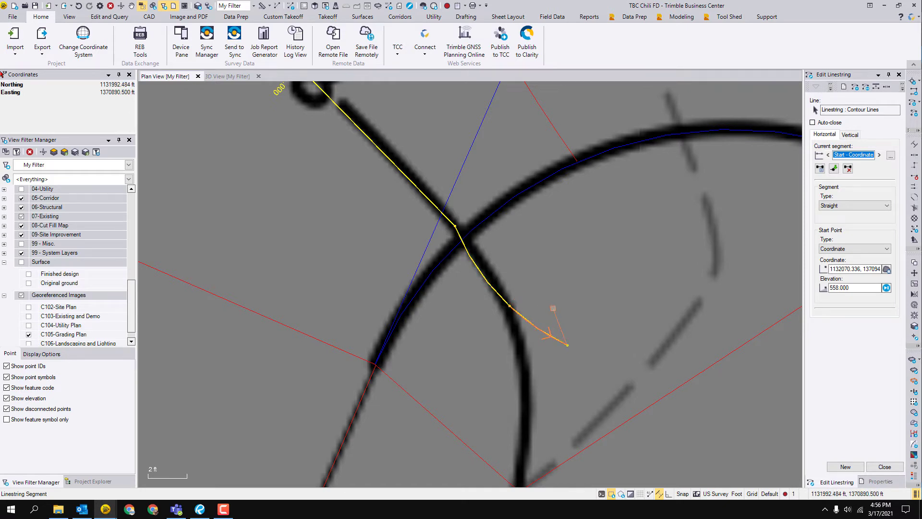
Step: Move segment 12's end point further down onto the black contour arc
left_click(552, 308)
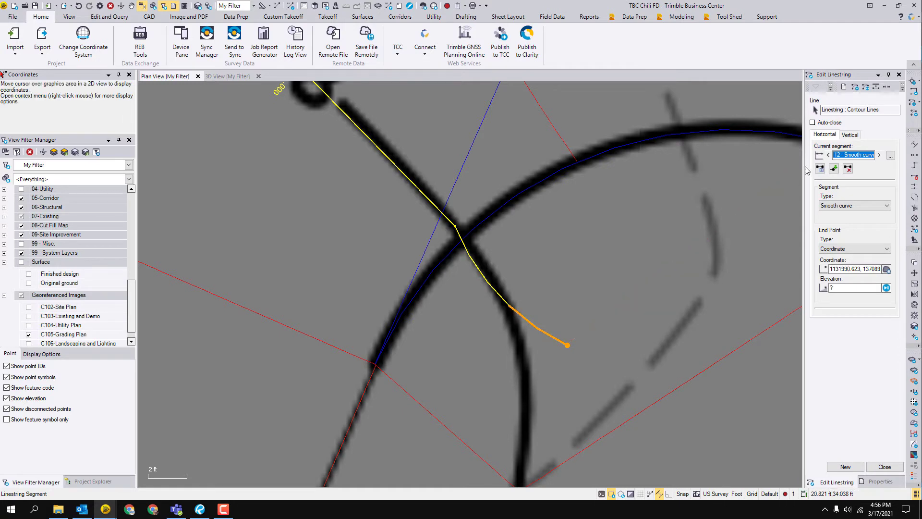
left_click_drag(804, 166, 782, 166)
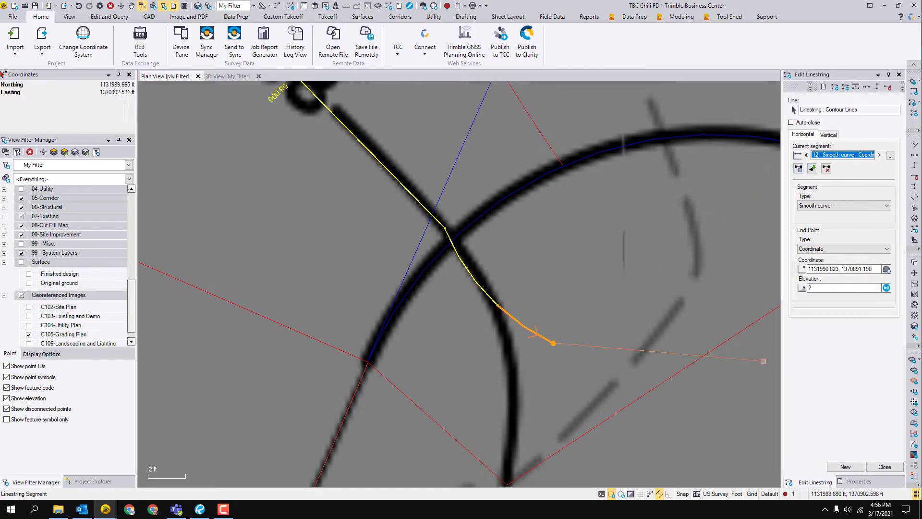
middle_click_drag(584, 328, 617, 307)
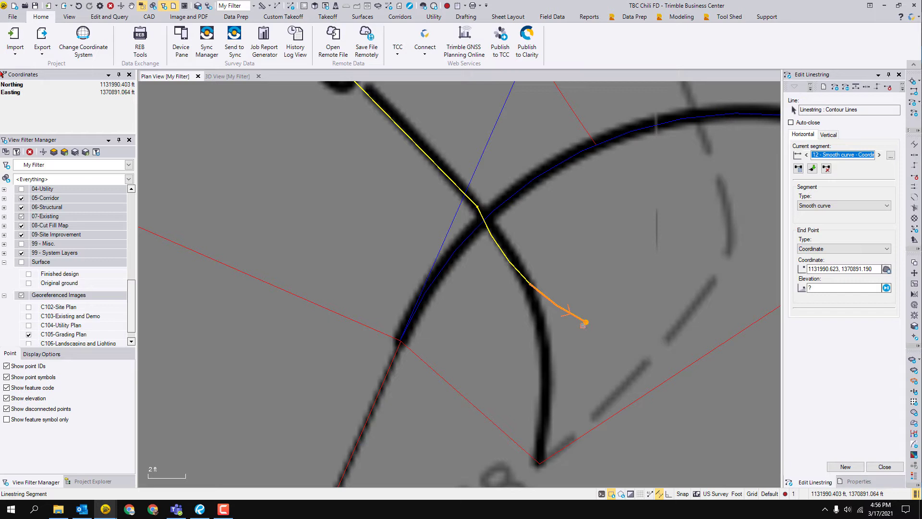
left_click(815, 269)
left_click(815, 269)
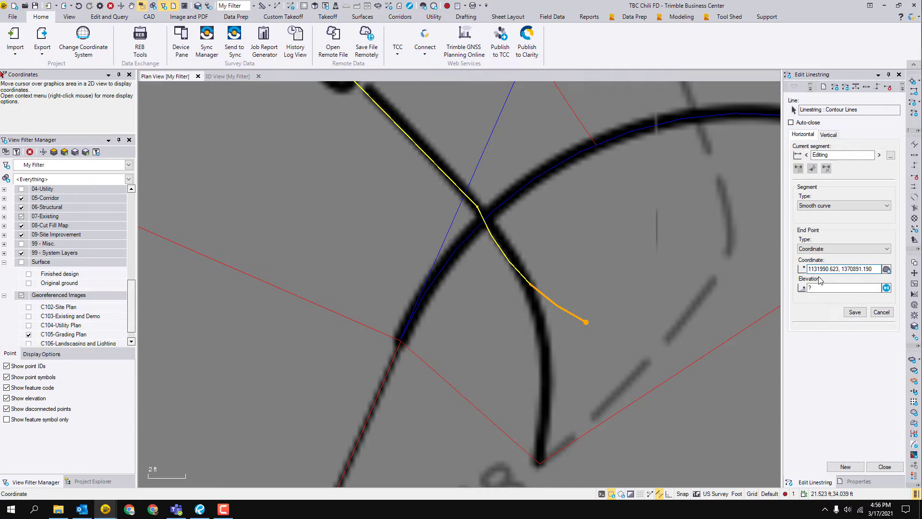
middle_click_drag(574, 306, 600, 277)
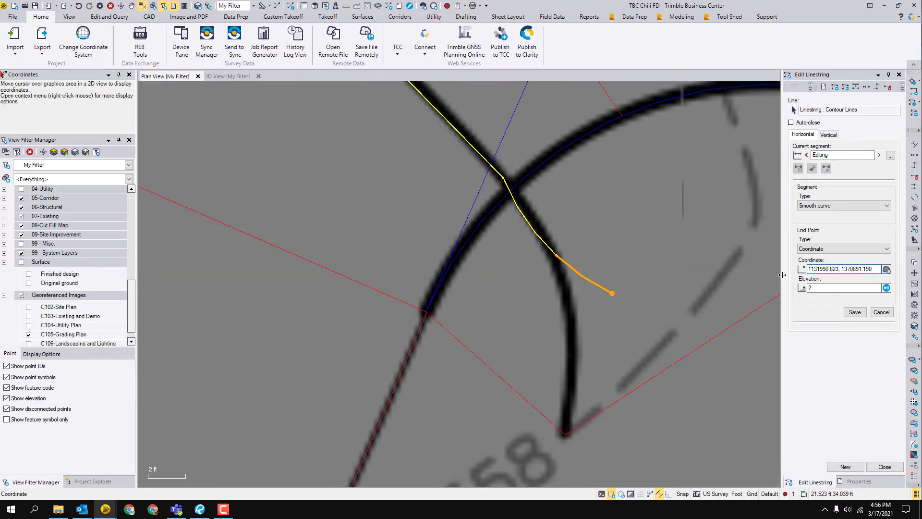
left_click(572, 331)
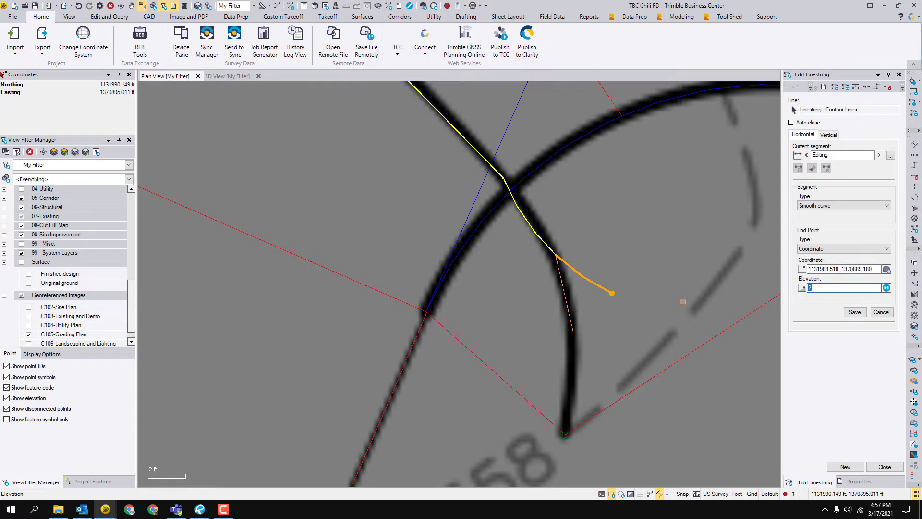
key("Return")
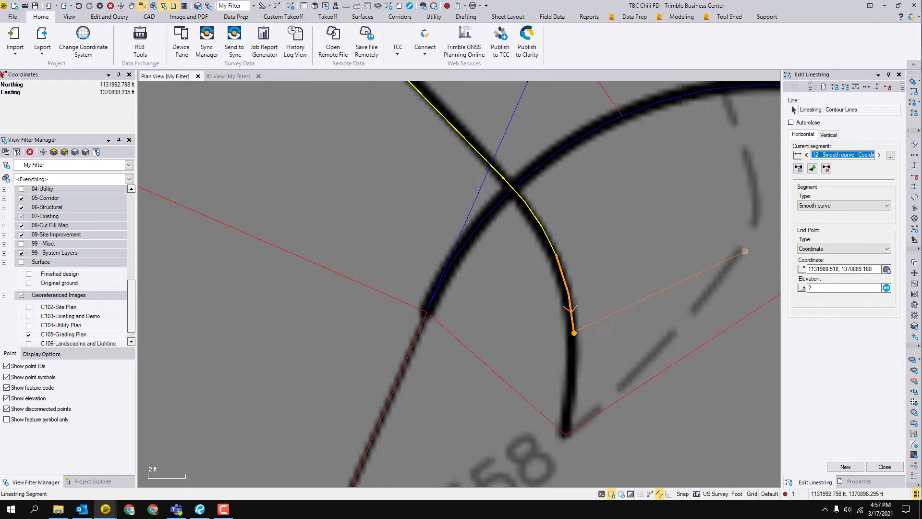
Step: Append a smooth-curve point on the contour after the last segment, panning toward the lower end
middle_click_drag(585, 260, 593, 293)
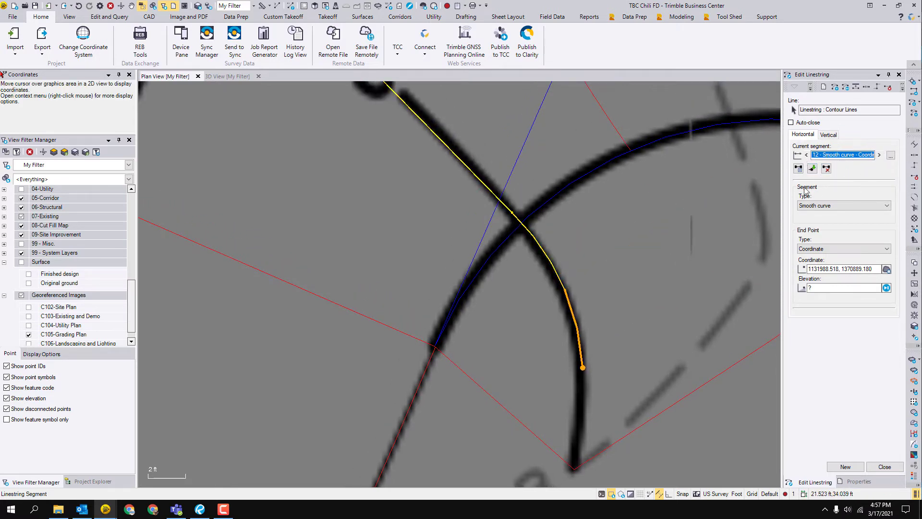
middle_click_drag(628, 395, 621, 331)
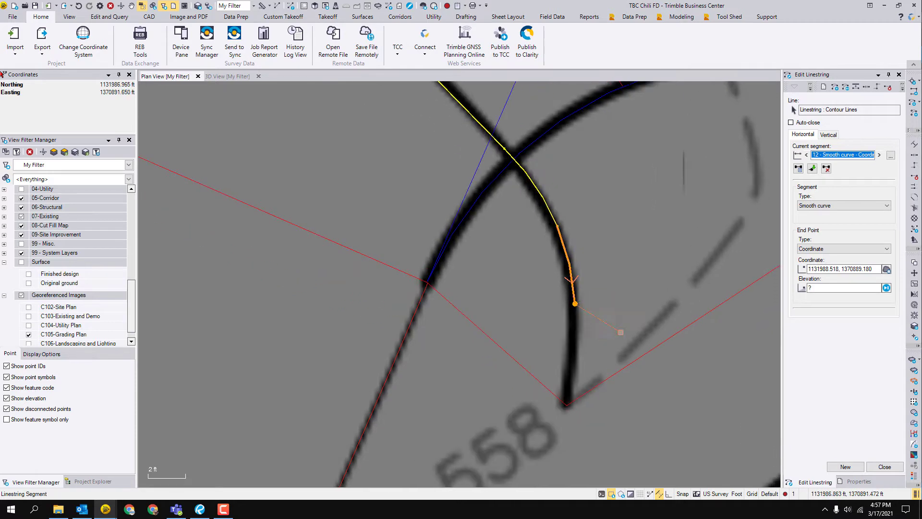
left_click(811, 169)
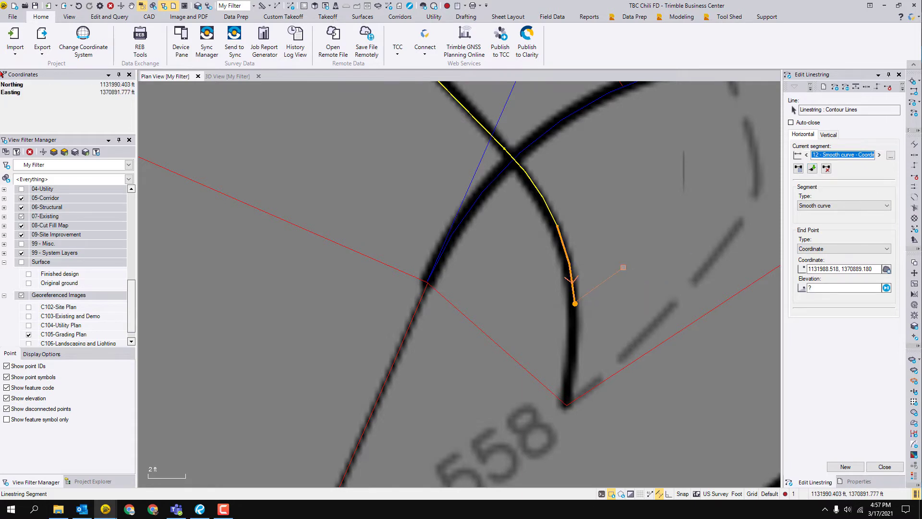
left_click(812, 169)
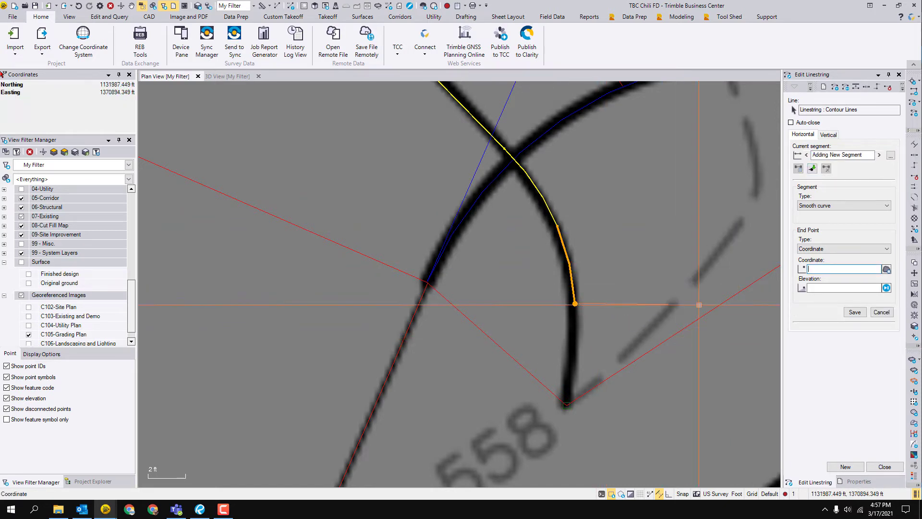
scroll(579, 346, "up", 2)
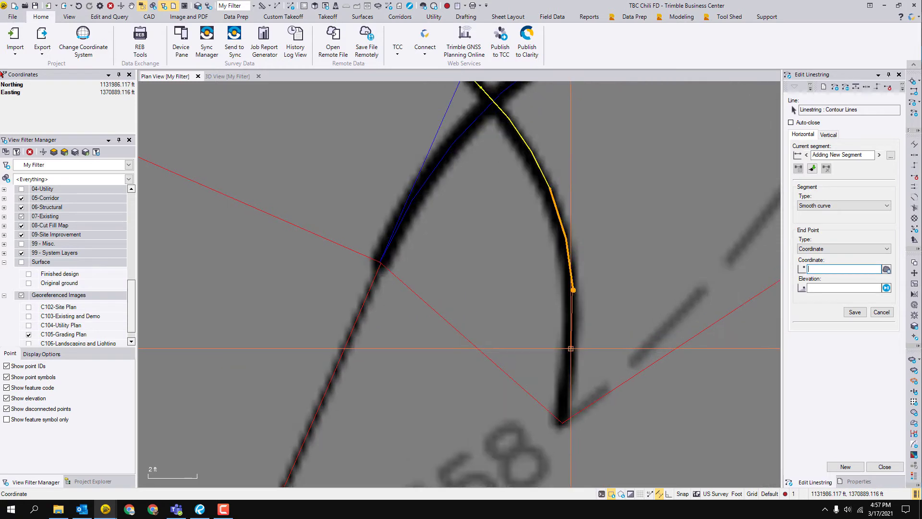
left_click(569, 348)
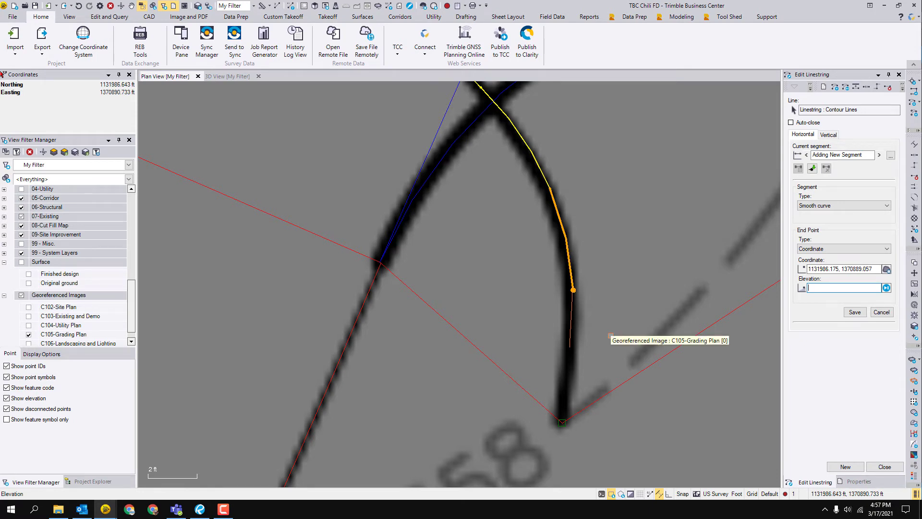
key("Return")
middle_click_drag(573, 290, 563, 342)
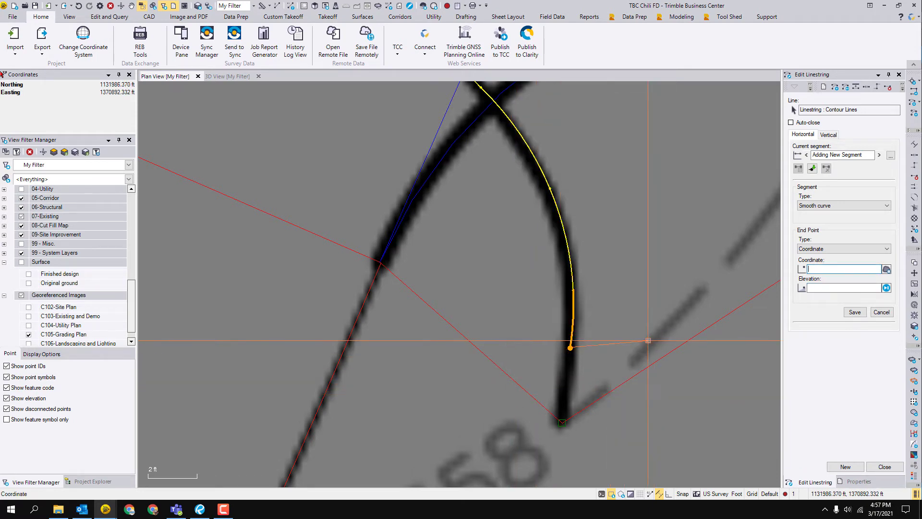
middle_click_drag(570, 389, 571, 389)
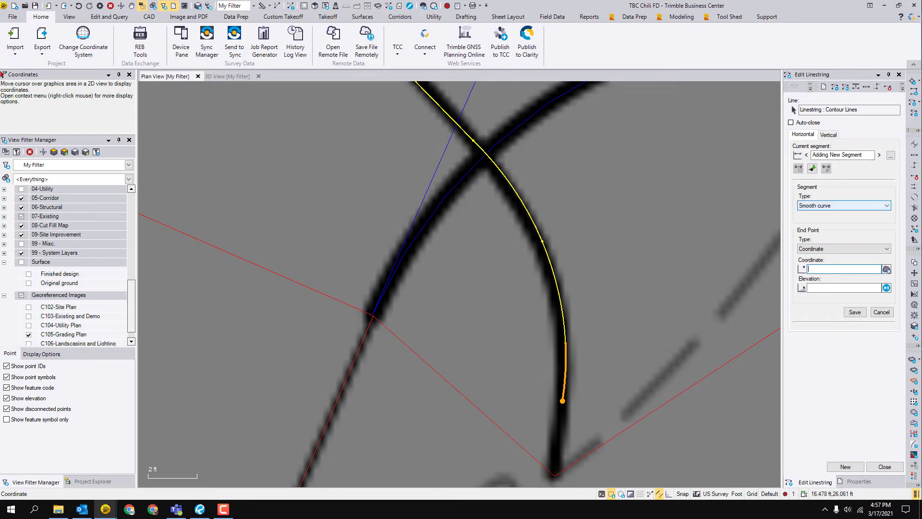
middle_click_drag(551, 318, 605, 236)
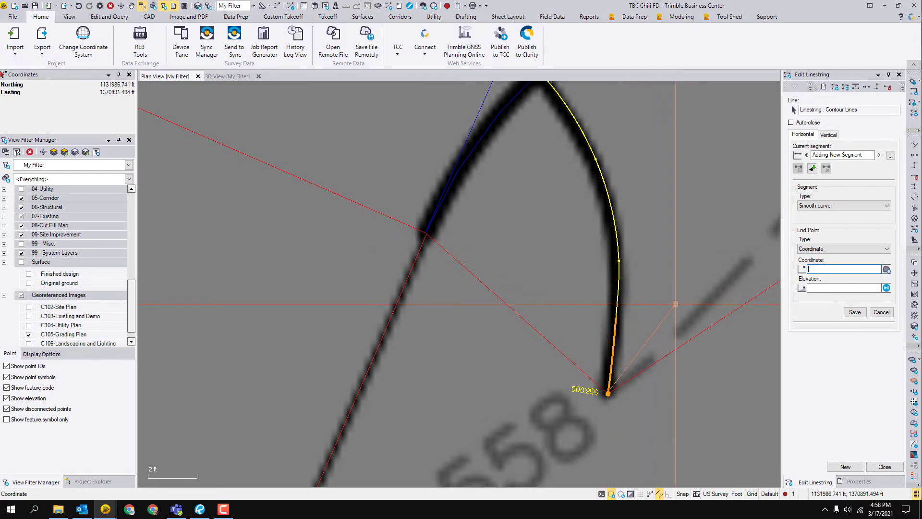
Step: Place a curve point near the contour's end with elevation 500
left_click(619, 261)
middle_click_drag(666, 264, 629, 337)
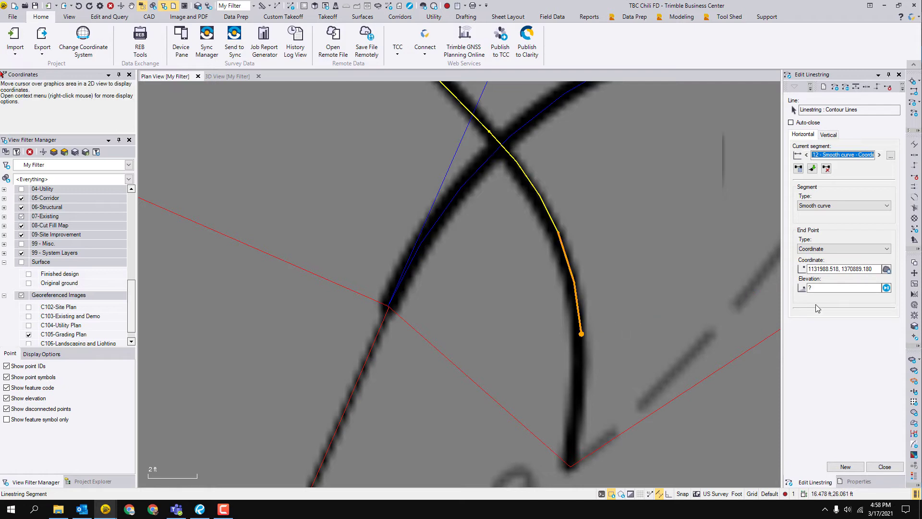
key("Tab")
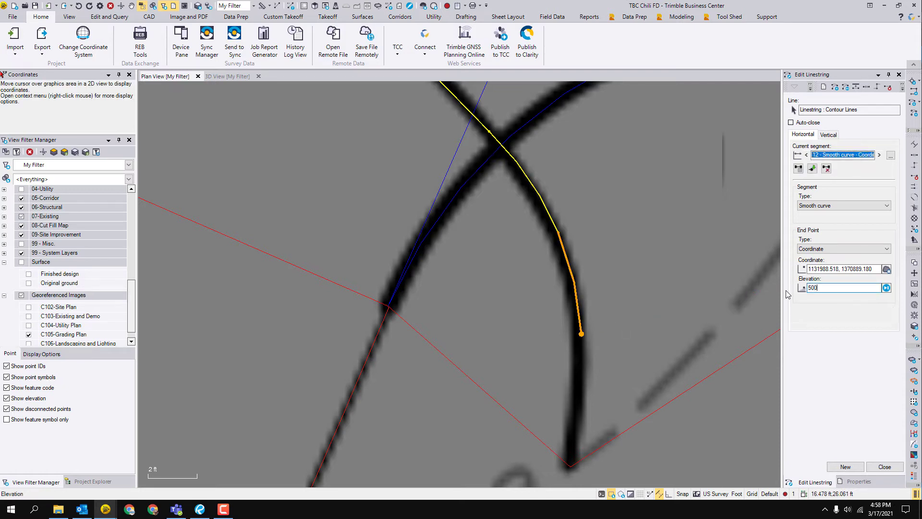
key("Return")
Step: Stop adding segments and close the Edit Linestring panel
left_click(812, 169)
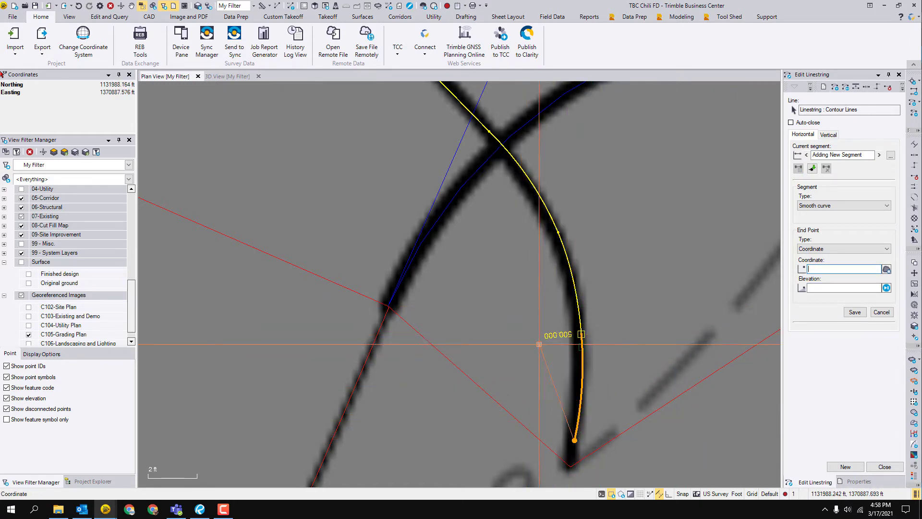
scroll(528, 308, "down", 1)
mouse_move(567, 355)
middle_mouse_down()
mouse_move(576, 324)
mouse_move(566, 238)
mouse_move(542, 283)
middle_mouse_up()
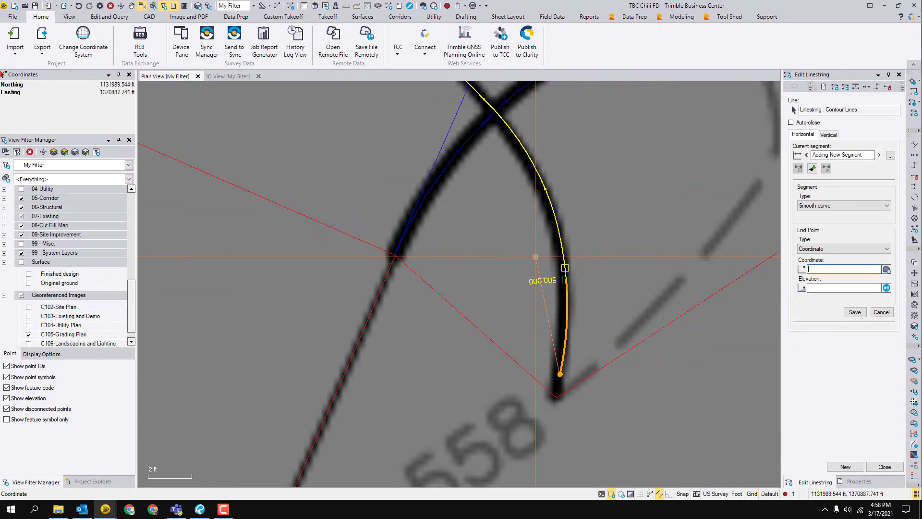
key("Escape")
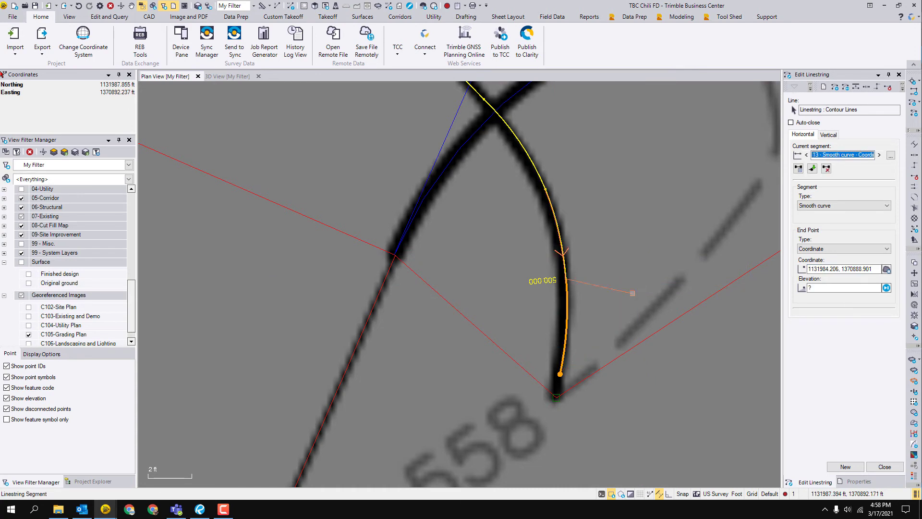
key("Escape")
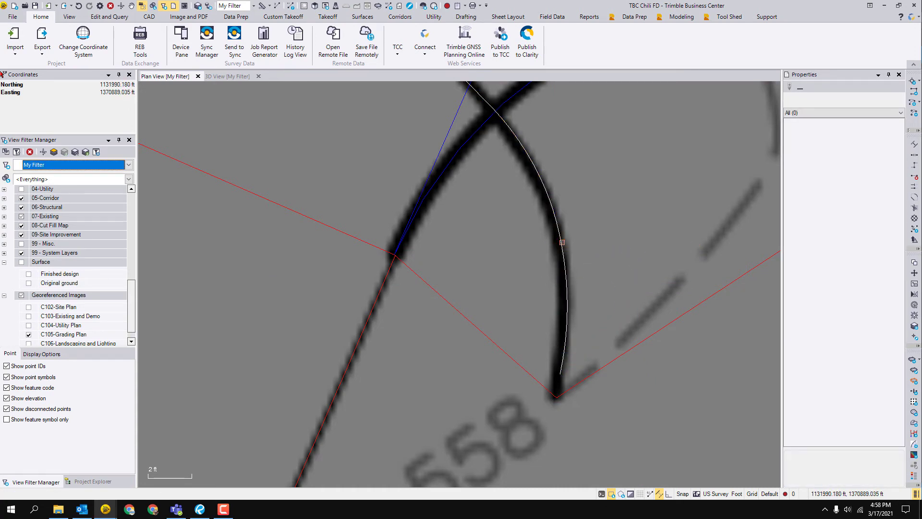
Step: Select the contour linestring and open it with Edit
left_click(561, 242)
right_click(604, 219)
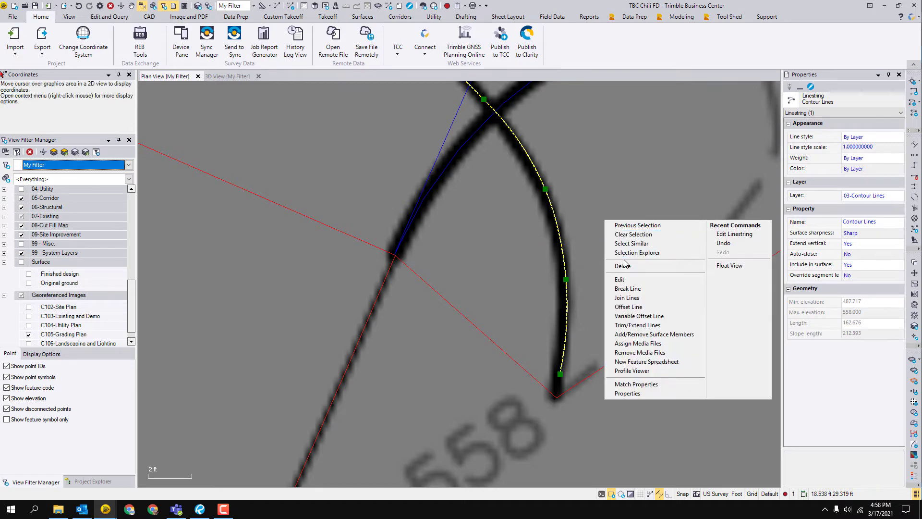
left_click(621, 280)
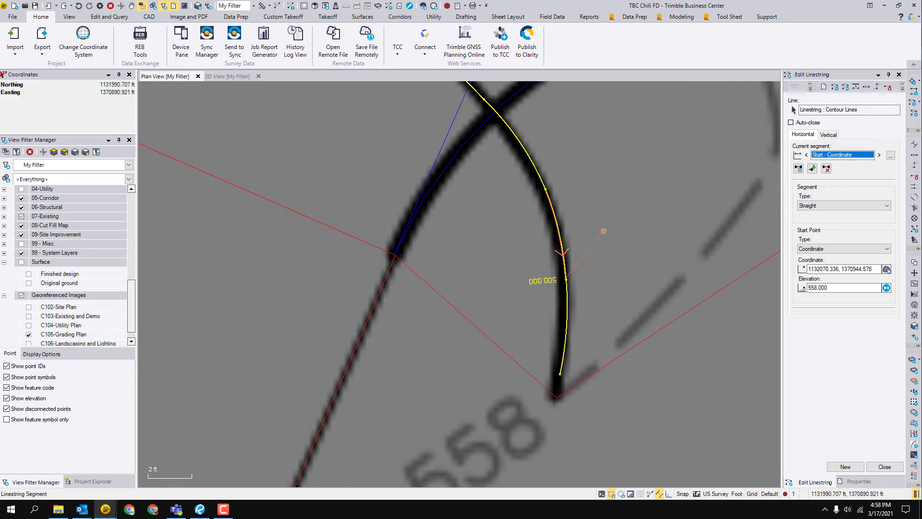
Step: Change segment 12's end point elevation from 500.000 to 557 and save
left_click(562, 251)
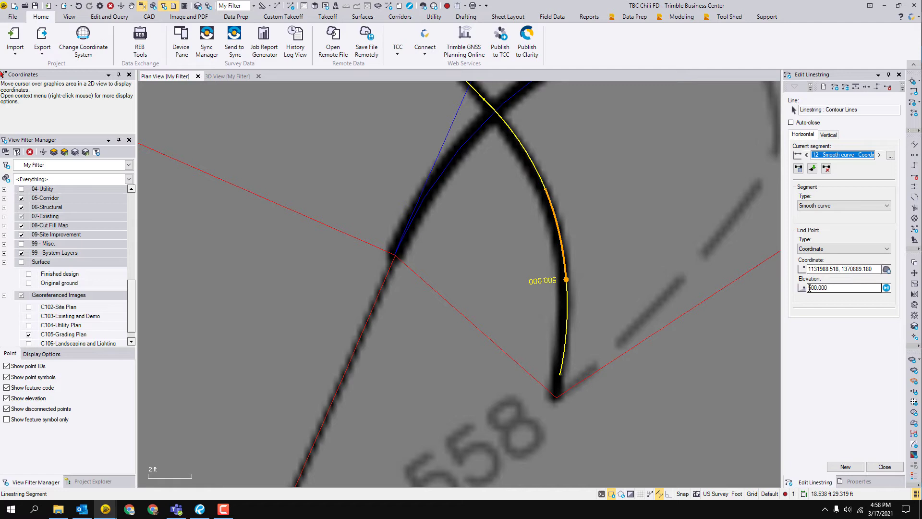
left_click_drag(809, 287, 846, 290)
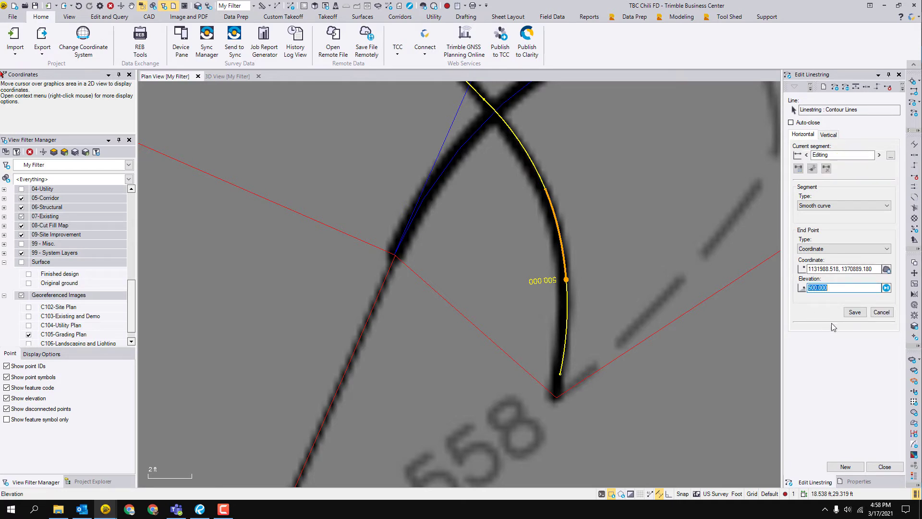
type("557")
left_click(854, 312)
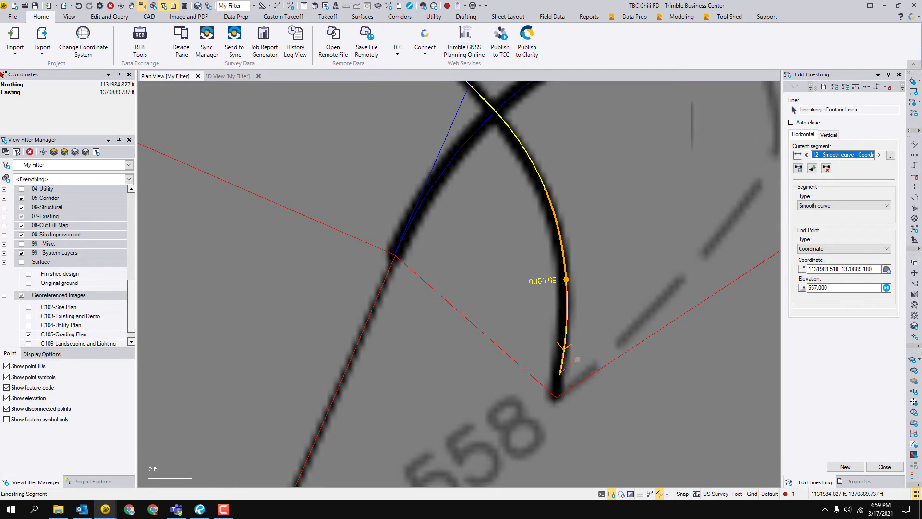
Step: Add a final segment snapped to the contour's end point at elevation 558
left_click(575, 373)
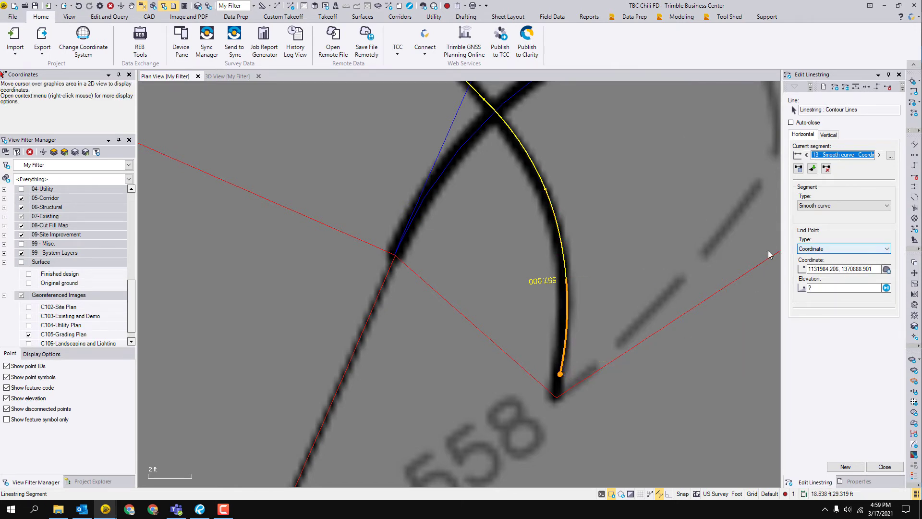
left_click(812, 168)
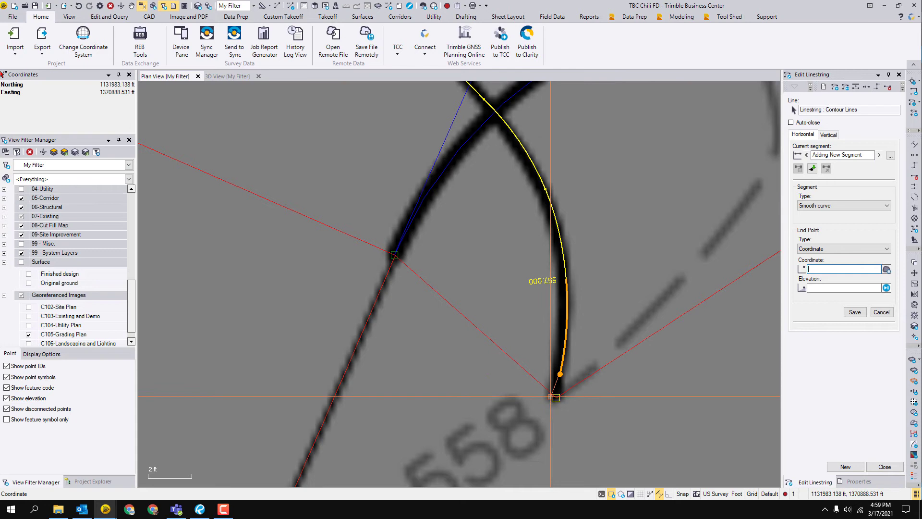
scroll(539, 425, "up", 2)
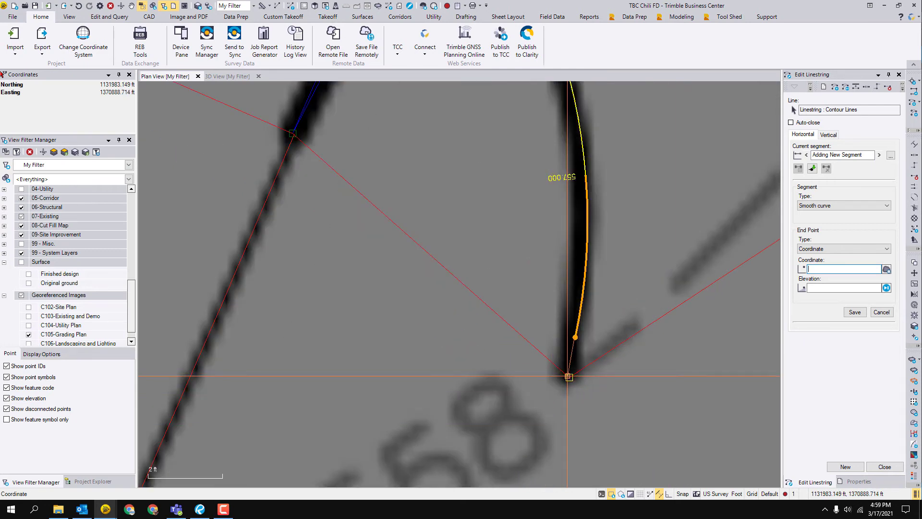
left_click(568, 377)
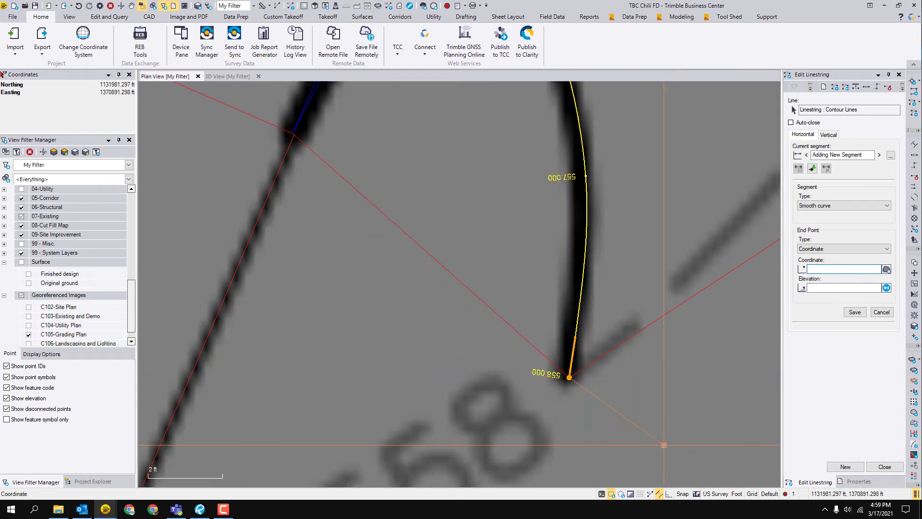
scroll(631, 345, "down", 2)
middle_click_drag(631, 345, 622, 407)
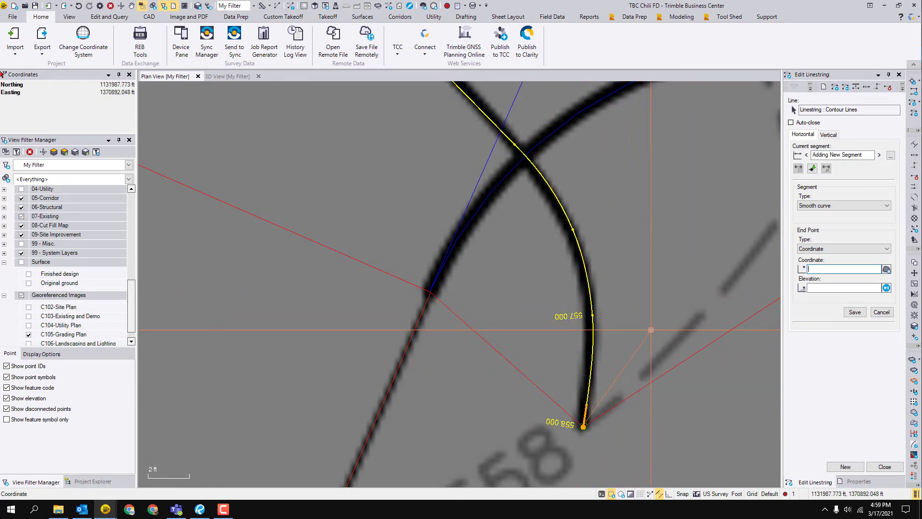
left_click(594, 325)
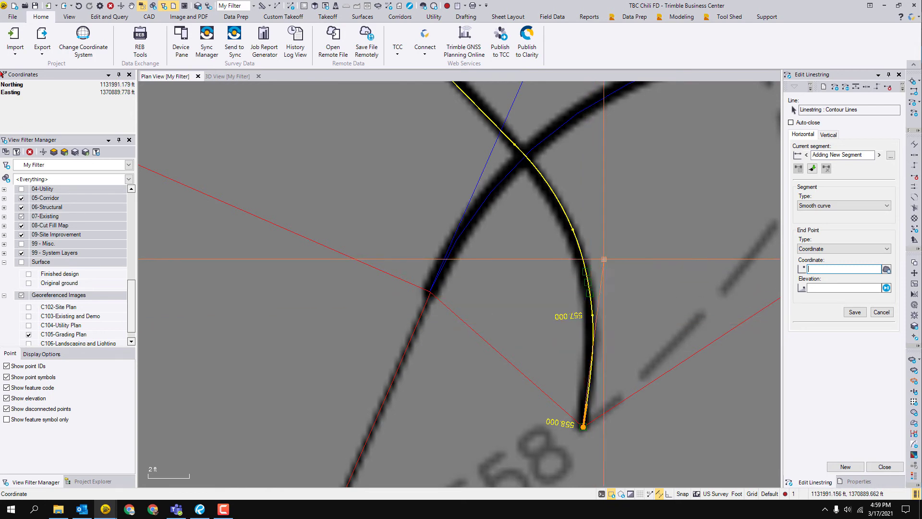
Step: Set segment 13's type to Straight and save
left_click(643, 322)
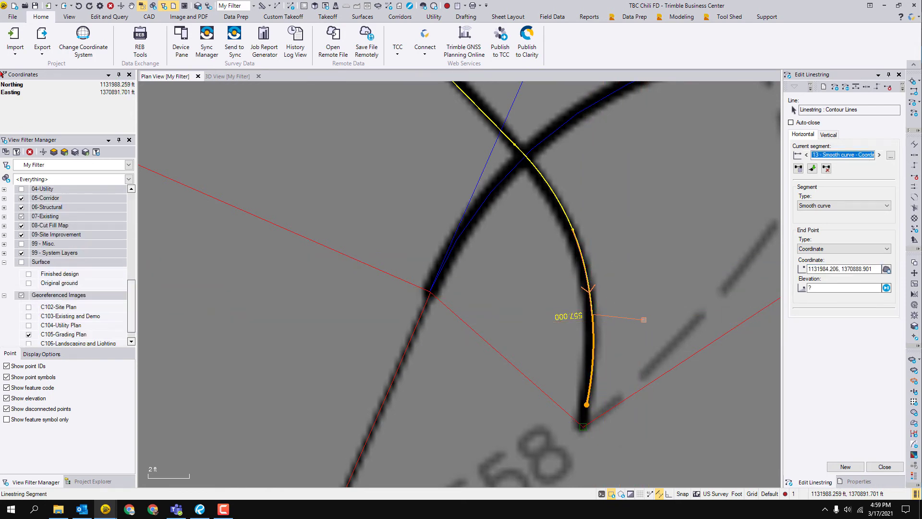
left_click(837, 205)
left_click(836, 211)
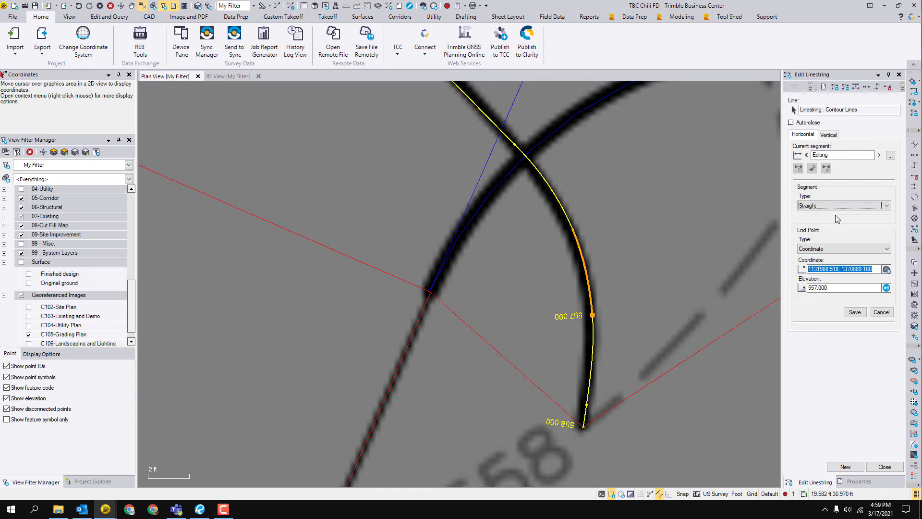
left_click(855, 312)
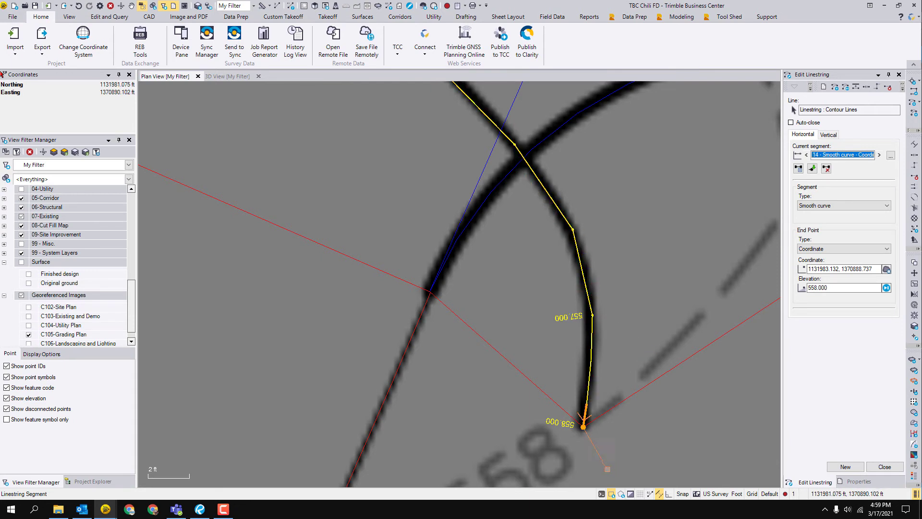
Step: Exit the editor, reselect the contour linestring, and reopen it with Edit
key("Escape")
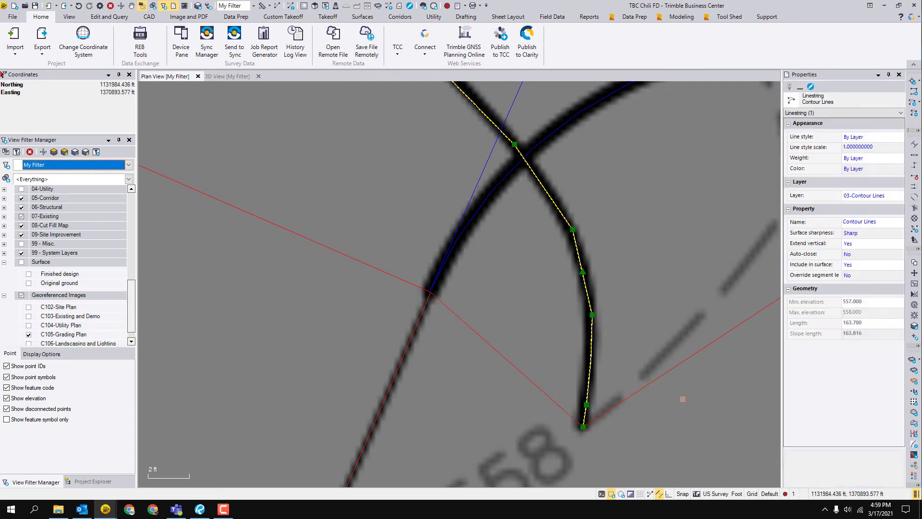
key("Escape")
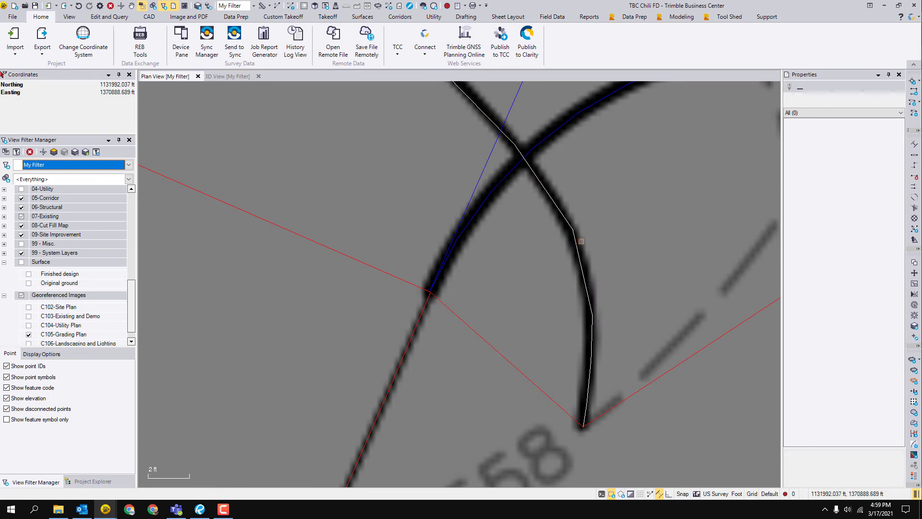
left_click(578, 246)
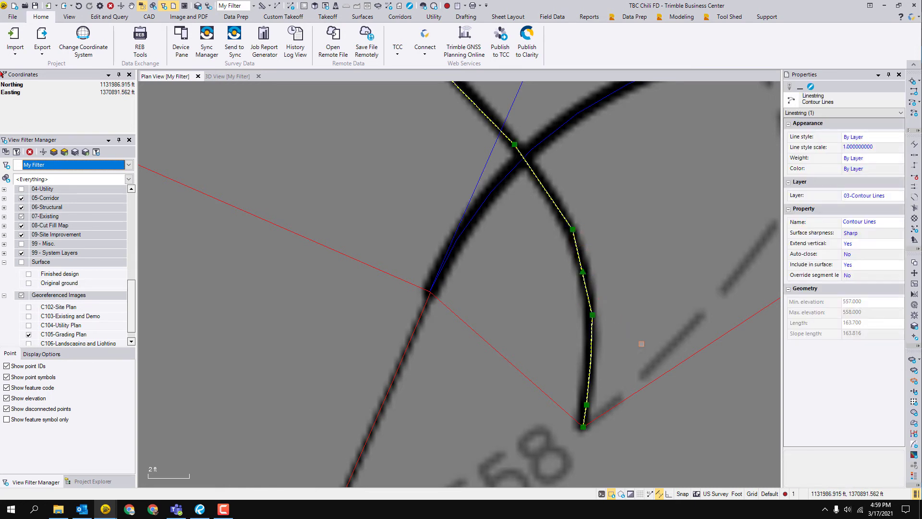
right_click(619, 249)
left_click(641, 309)
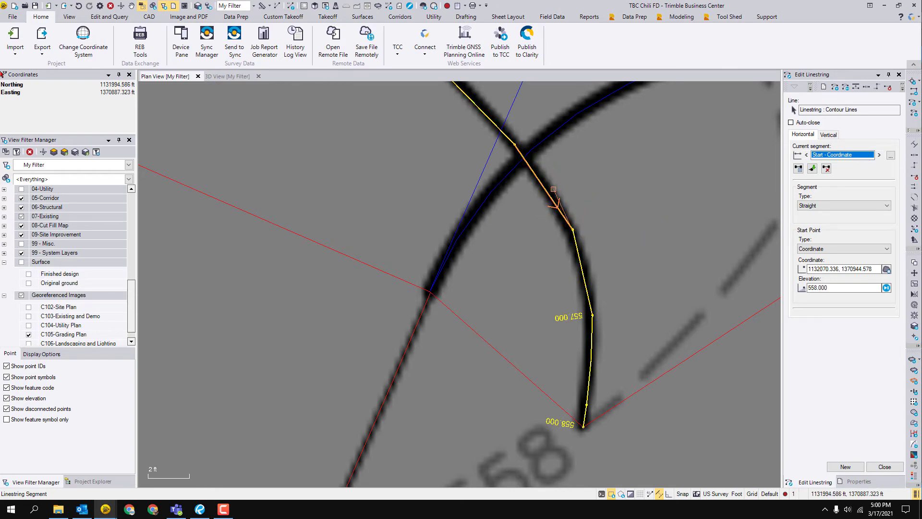
Step: Step to segment 12 and change its type to Smooth curve
left_click(555, 192)
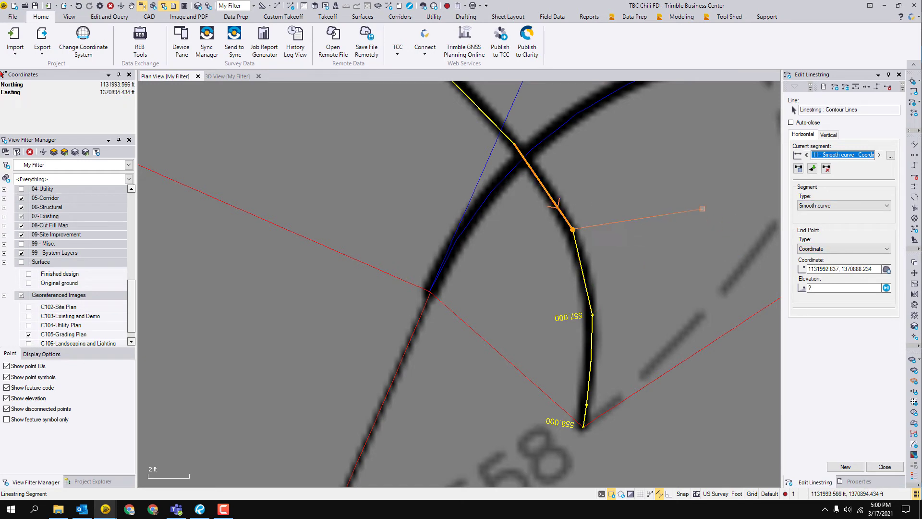
left_click(879, 155)
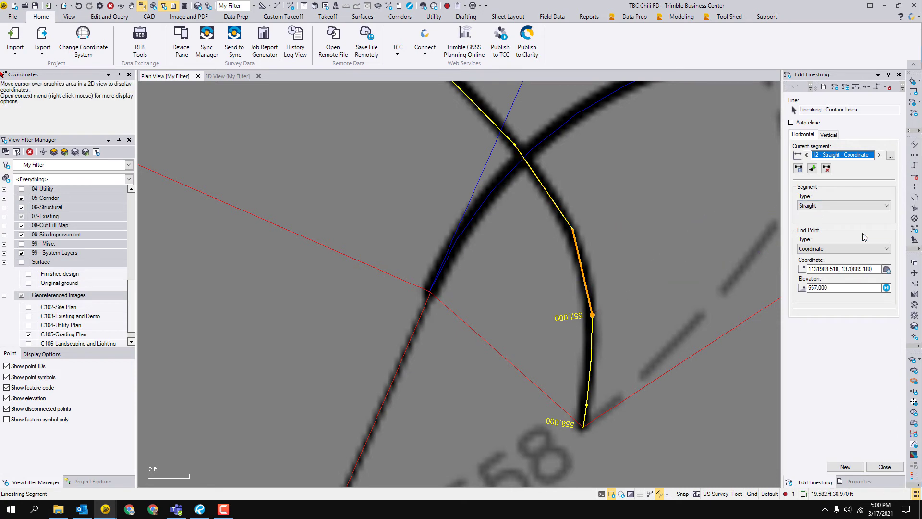
left_click(872, 207)
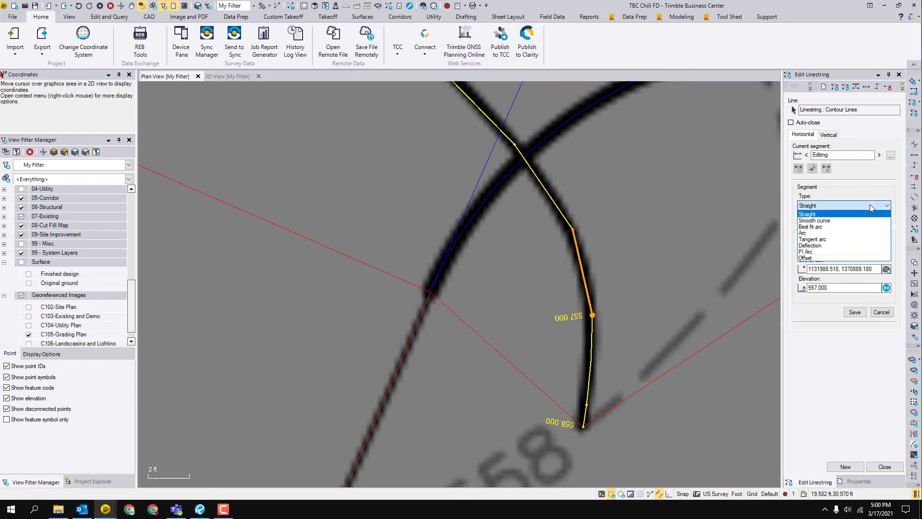
left_click(805, 220)
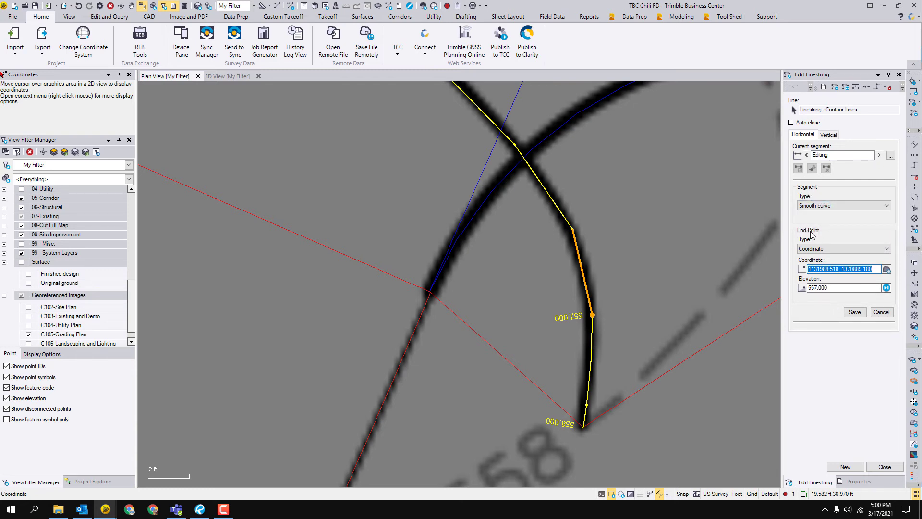
Step: Save segment 12's smooth curve and close the linestring editor
left_click(855, 312)
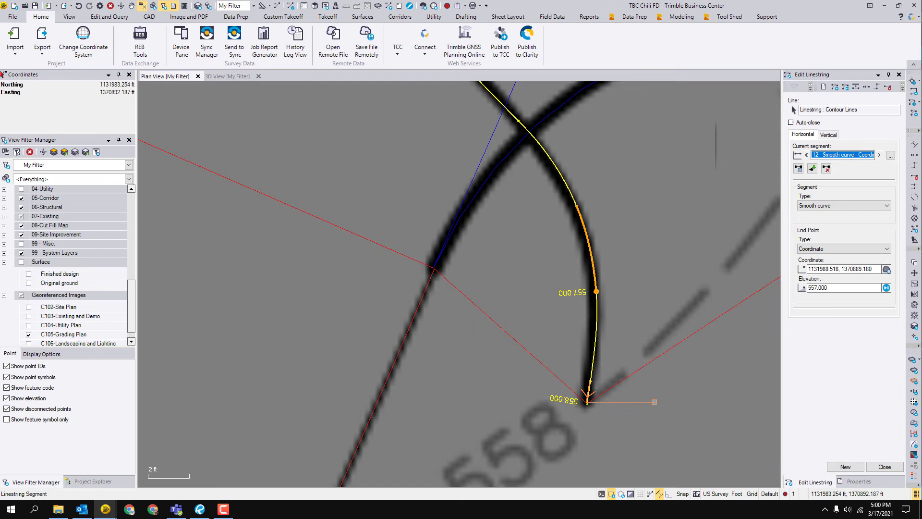
left_click(812, 168)
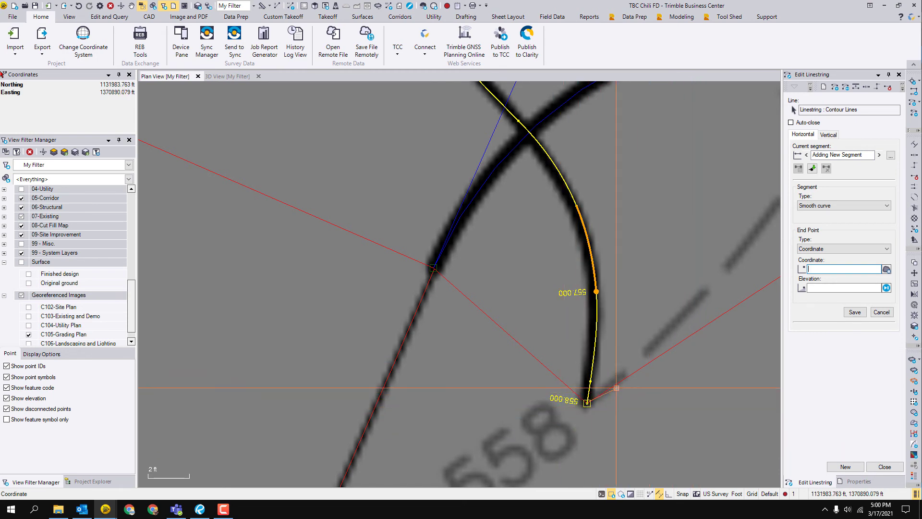
scroll(596, 303, "down", 3)
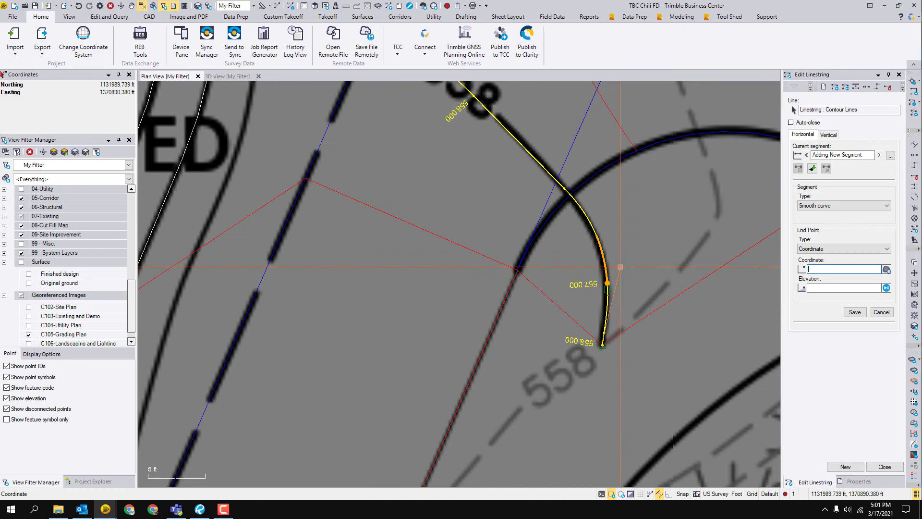
key("Return")
scroll(624, 279, "down", 3)
middle_click_drag(633, 269, 715, 463)
scroll(570, 289, "up", 10)
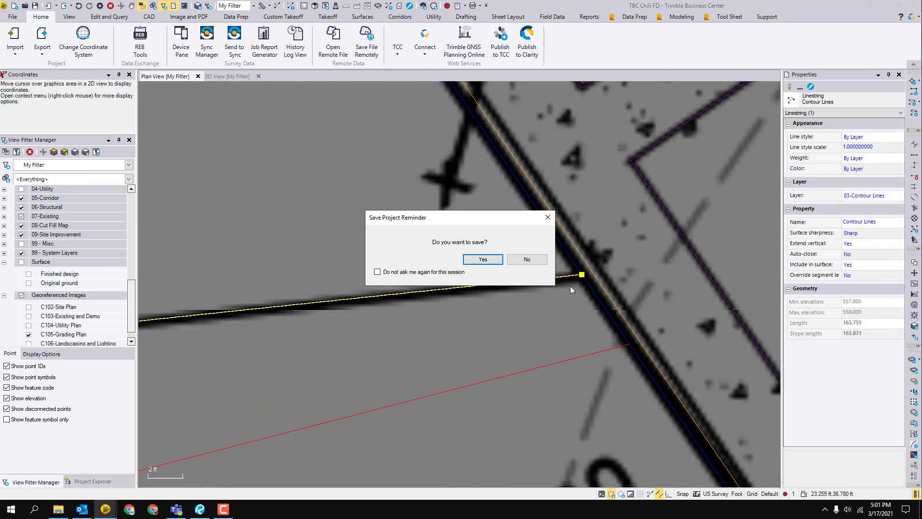
Step: Decline saving the project and reopen the contour linestring for editing
left_click(527, 259)
right_click(527, 274)
left_click(553, 337)
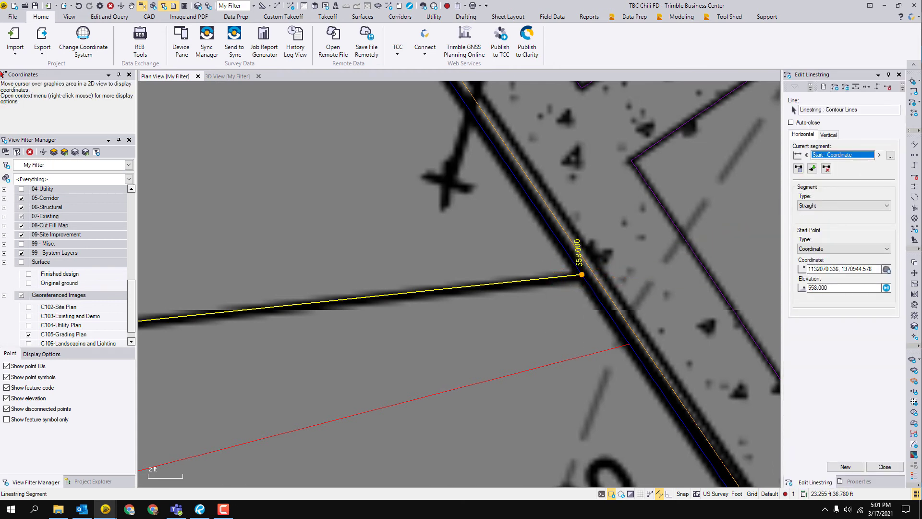
Step: Reverse the linestring direction and check last segment 14, straight at 558.000
scroll(472, 259, "down", 1)
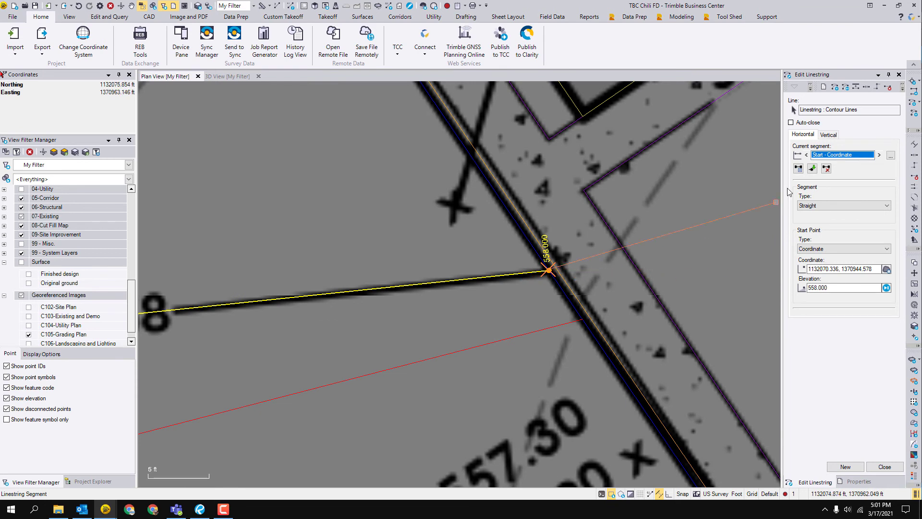
left_click(845, 88)
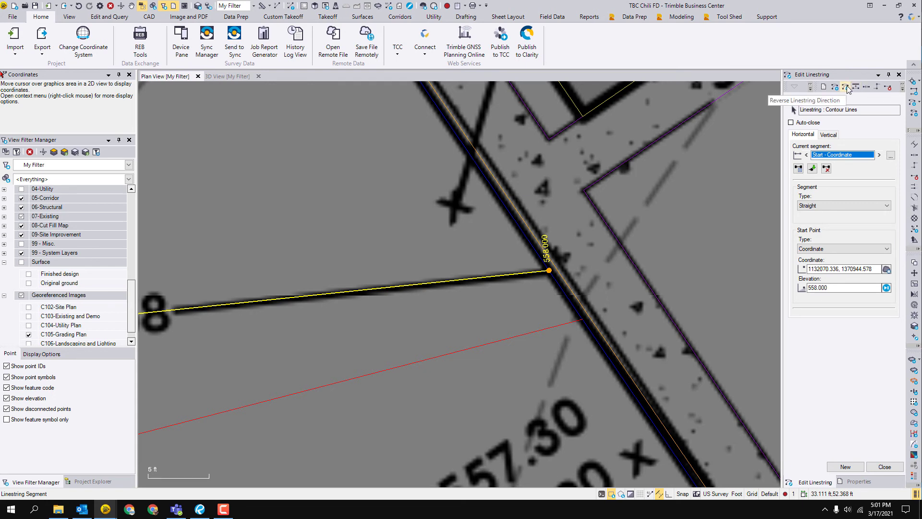
left_click(847, 88)
scroll(460, 254, "down", 4)
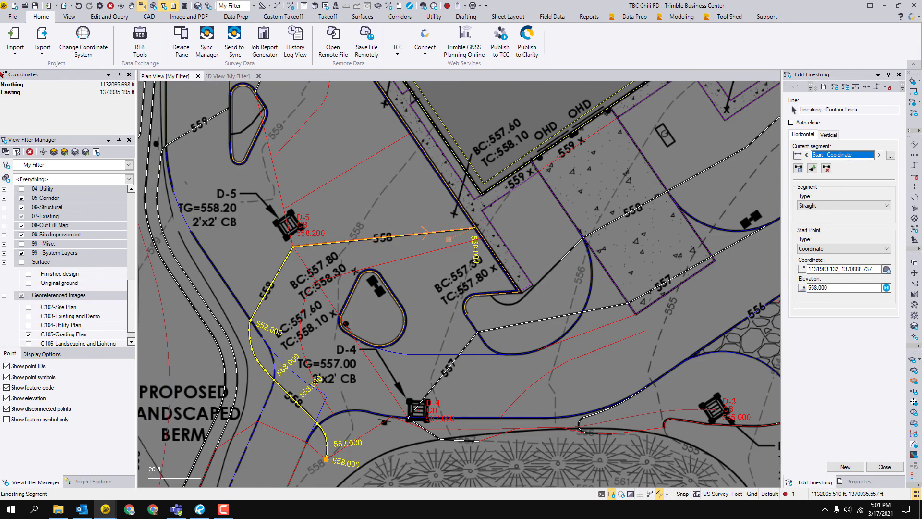
scroll(468, 226, "up", 4)
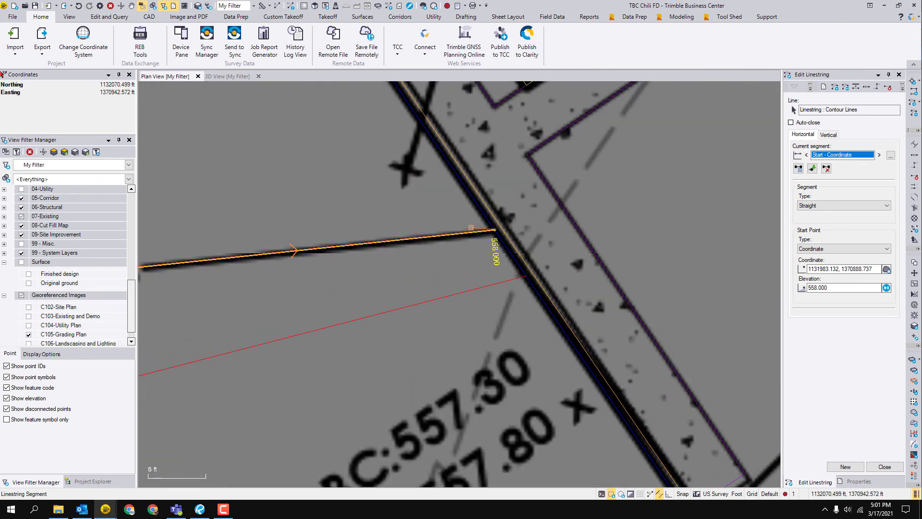
left_click(489, 233)
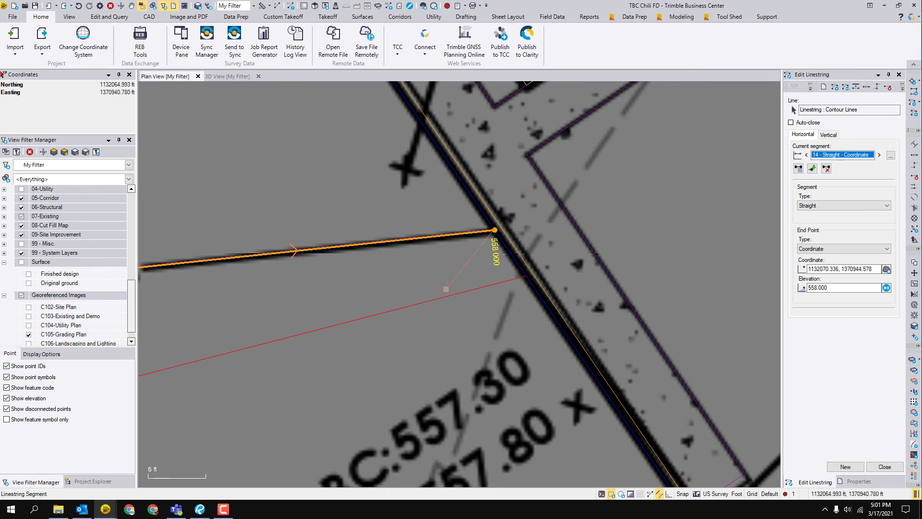
middle_click_drag(412, 250, 631, 234)
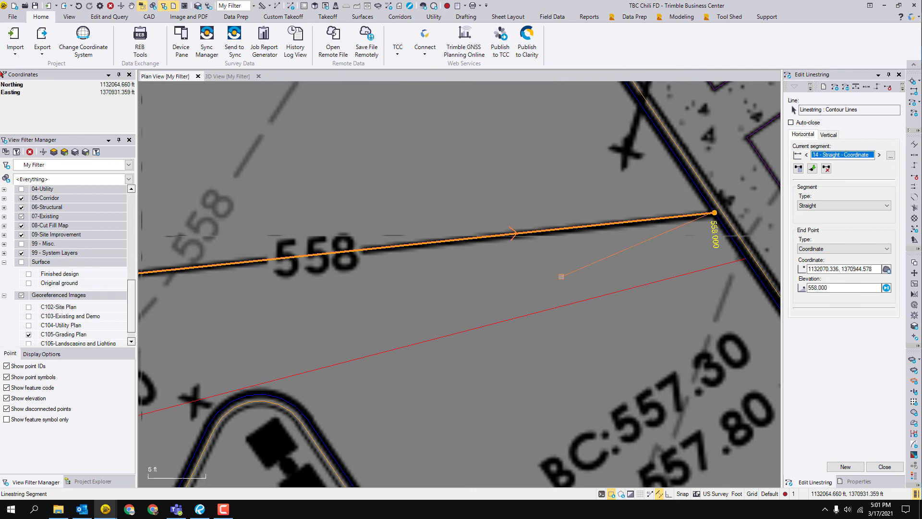
middle_click_drag(561, 276, 405, 284)
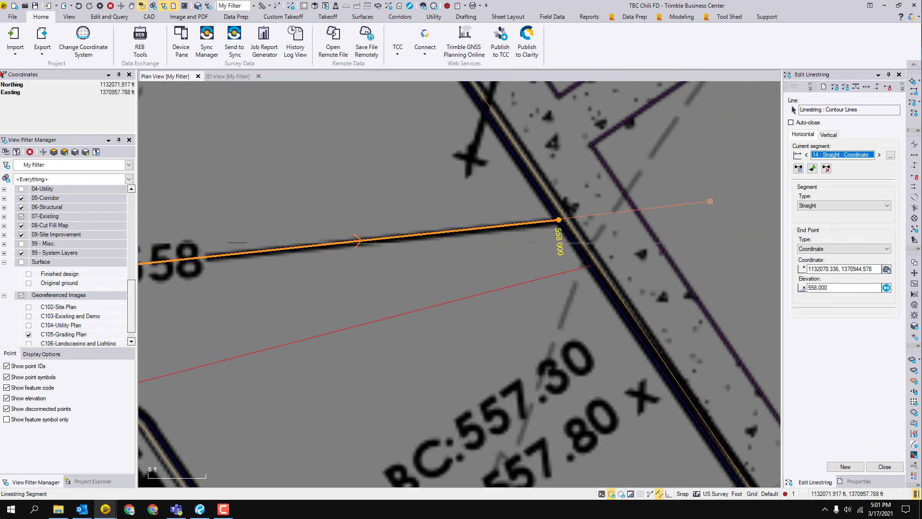
left_click(811, 169)
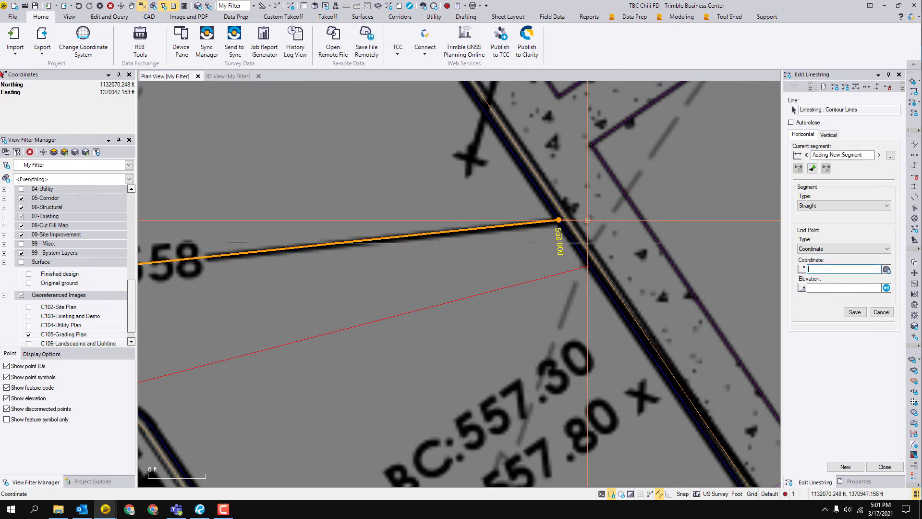
left_click(688, 221)
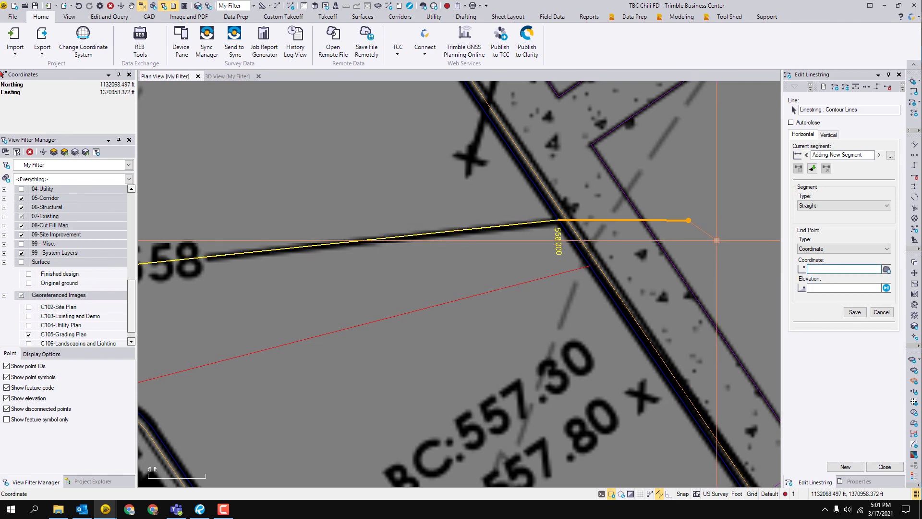
middle_click_drag(717, 240, 649, 230)
left_click(689, 264)
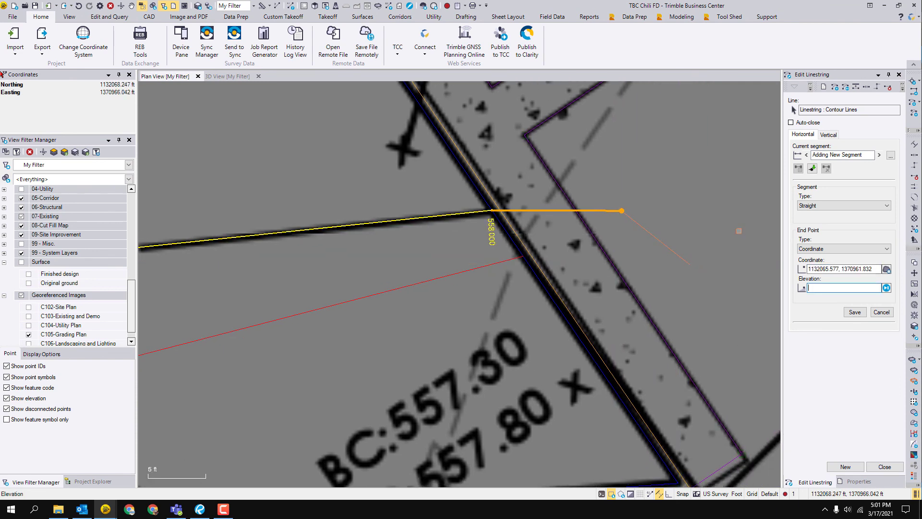
key("Return")
left_click(757, 213)
scroll(571, 249, "down", 1)
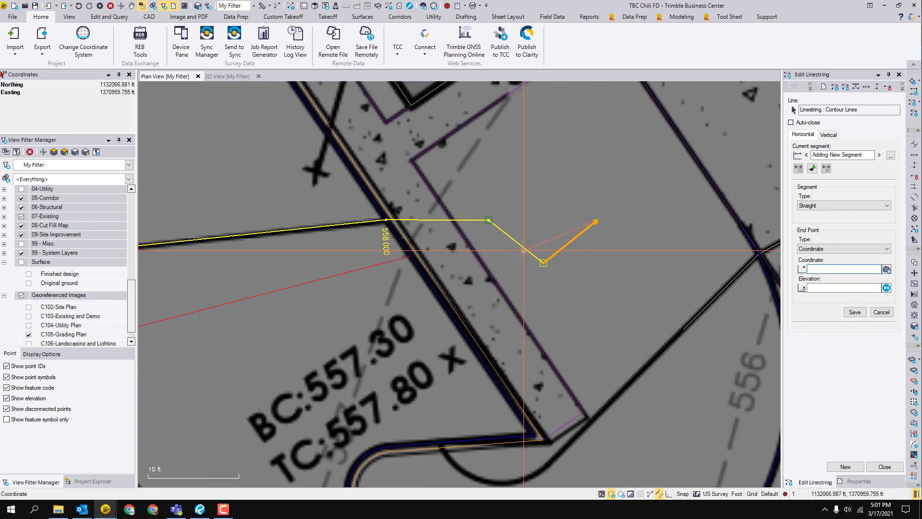
scroll(583, 265, "down", 3)
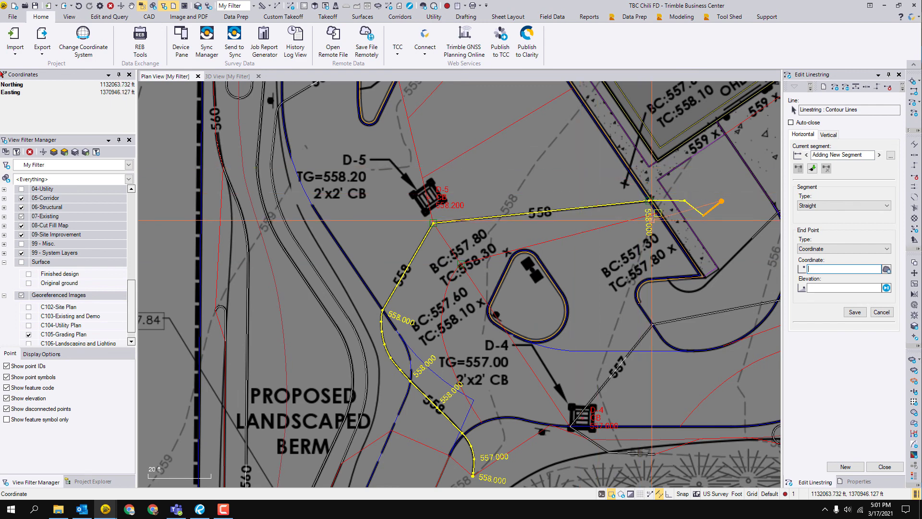
scroll(713, 228, "up", 2)
scroll(711, 229, "up", 2)
left_click(601, 180)
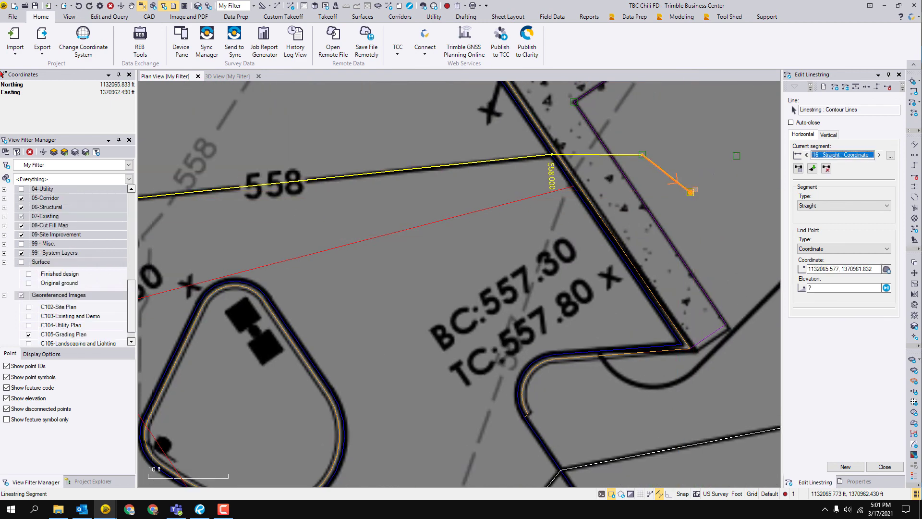